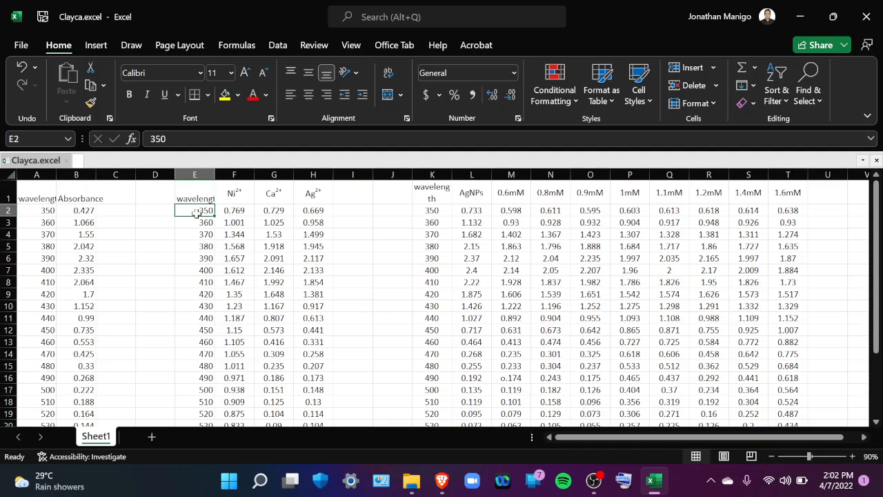
Insert a scatter chart with smooth lines and markers from the wavelength, Ni2+, Ca2+ and Ag2+ values in E2:H22
key(shift+Right)
key(shift+Right)
key(shift+Right)
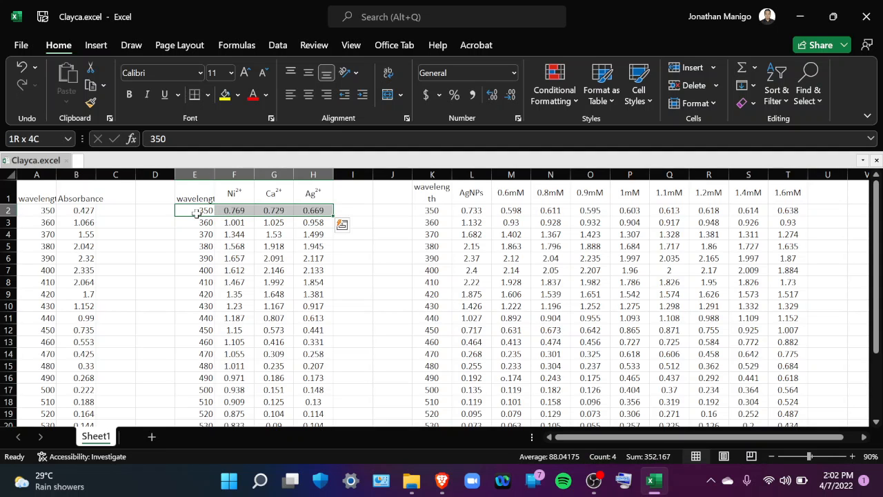
key(shift+Down)
key(shift+Down)
key(shift+Down)
key(shift+Down)
key(shift+Down)
key(shift+Down)
key(shift+Down)
key(shift+Down)
key(shift+Down)
key(shift+Down)
key(shift+Down)
key(shift+Down)
key(shift+Down)
key(shift+Down)
key(shift+Down)
key(shift+Down)
key(shift+Down)
key(shift+Down)
key(shift+Down)
key(shift+Down)
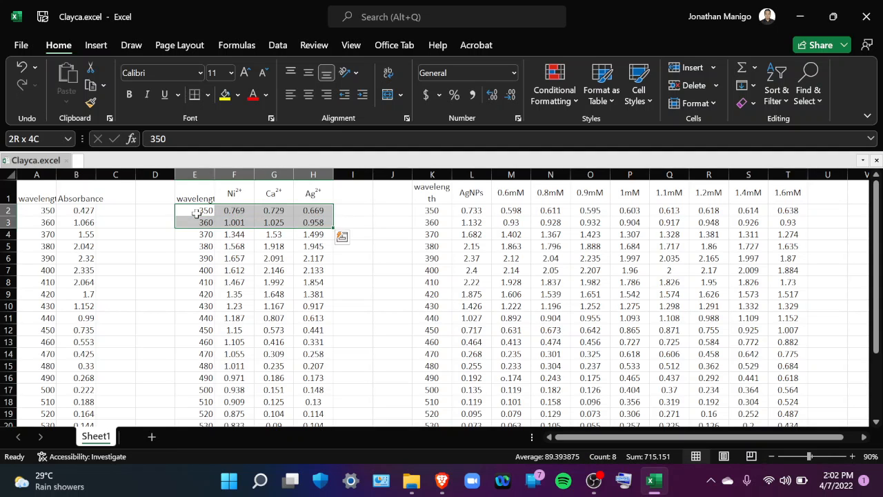
key(shift+Up)
key(shift+Up)
key(shift+Up)
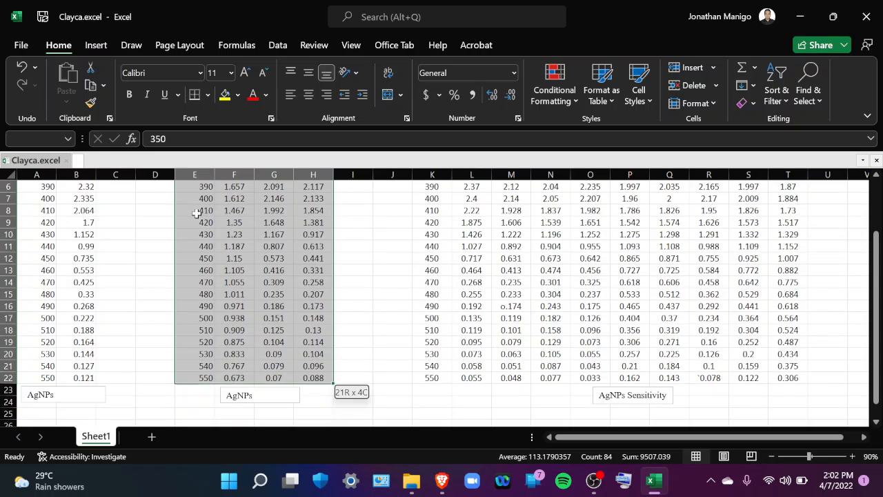
scroll(352, 267, up, 2)
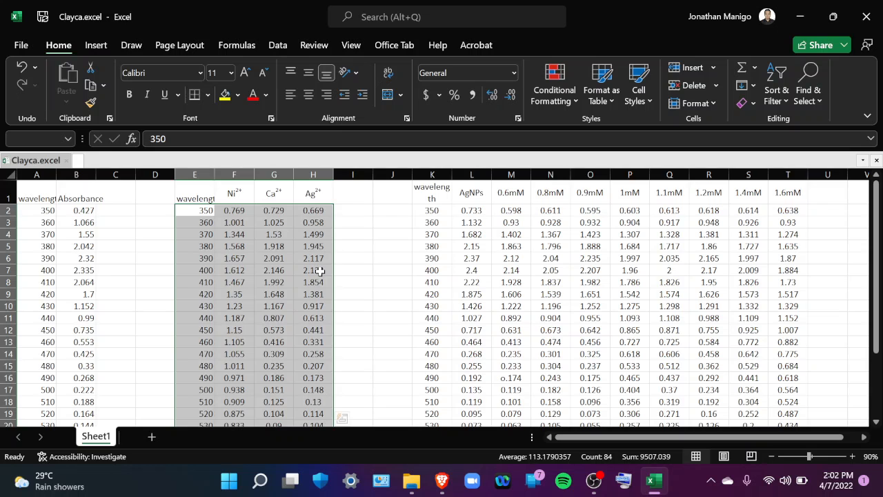
scroll(321, 271, down, 2)
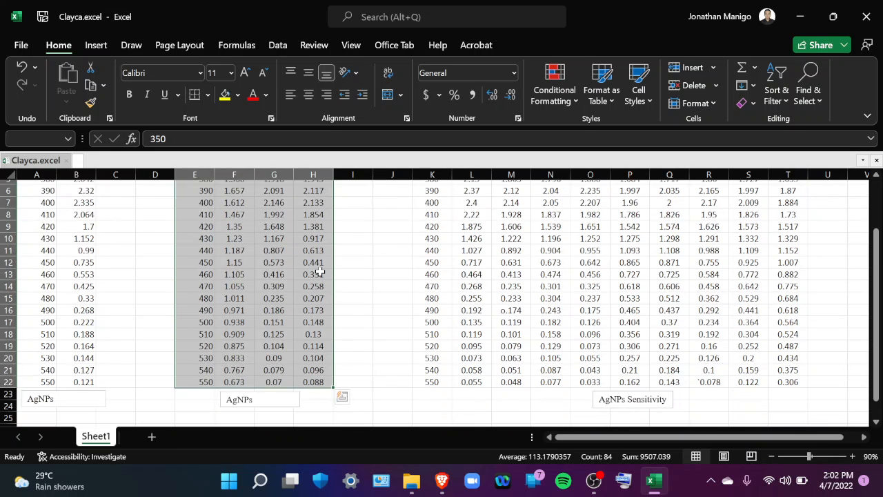
scroll(320, 272, up, 2)
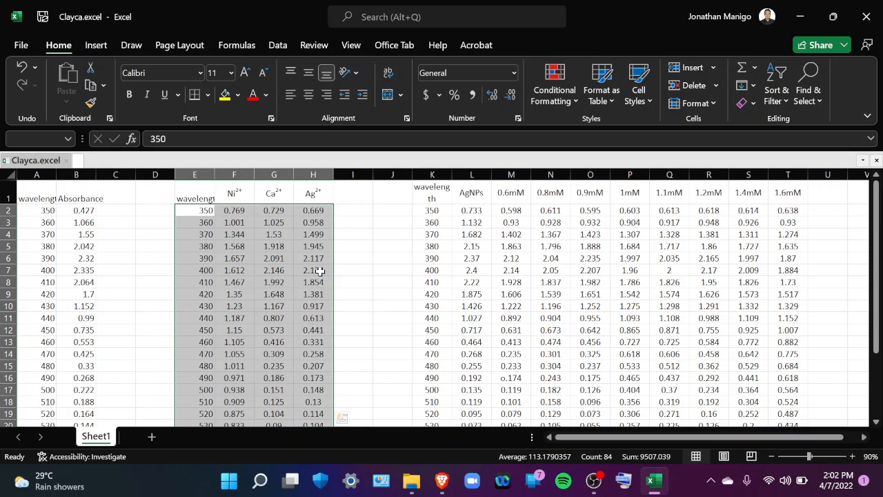
click(96, 45)
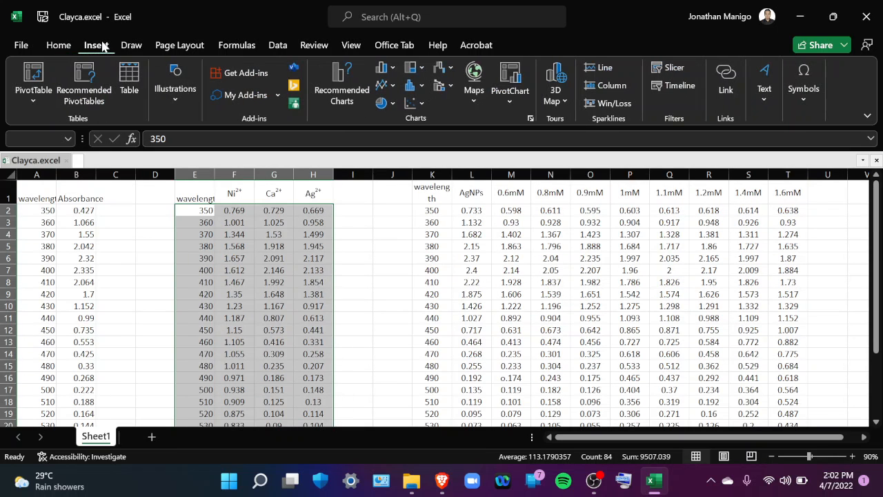
click(413, 103)
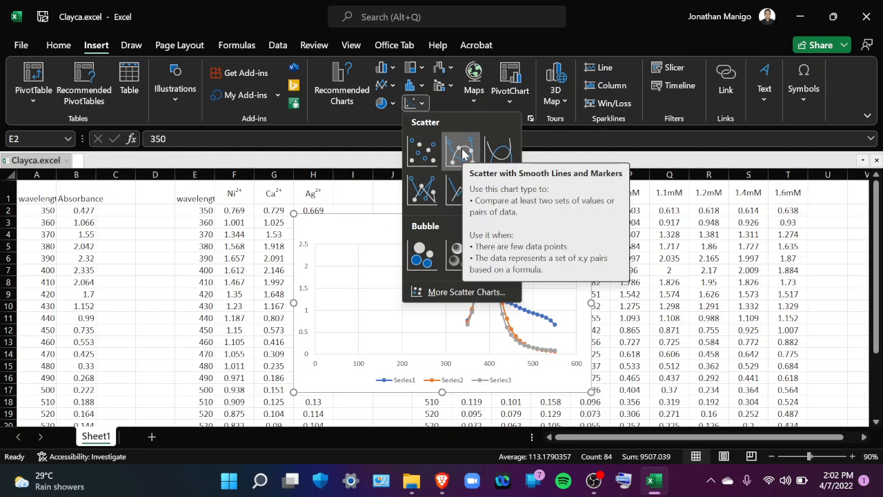
click(461, 150)
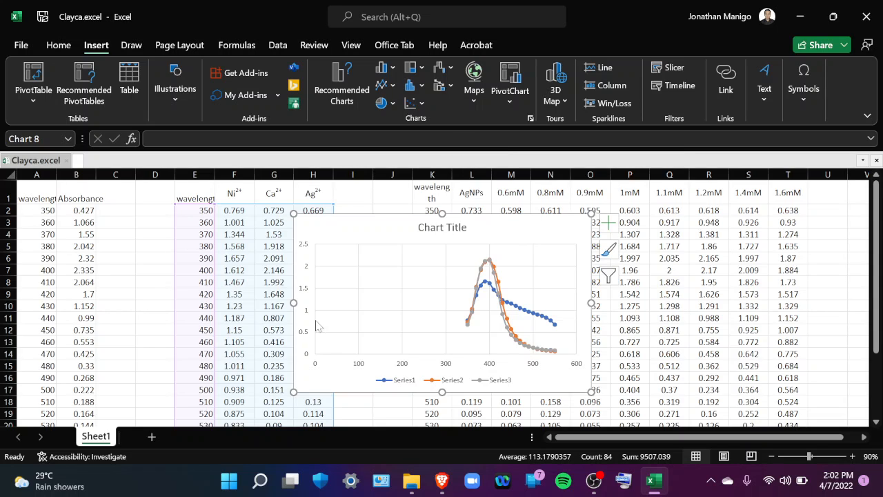
Remove the chart title and add axis titles to the scatter chart
click(610, 224)
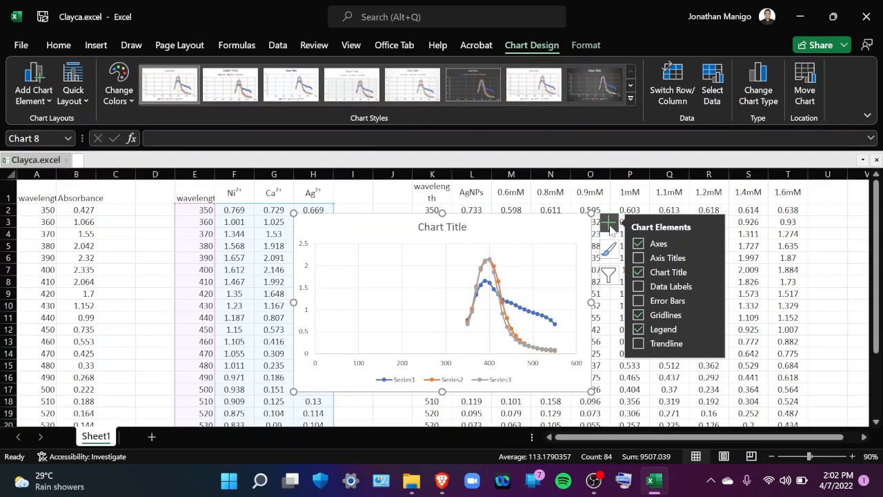
click(639, 272)
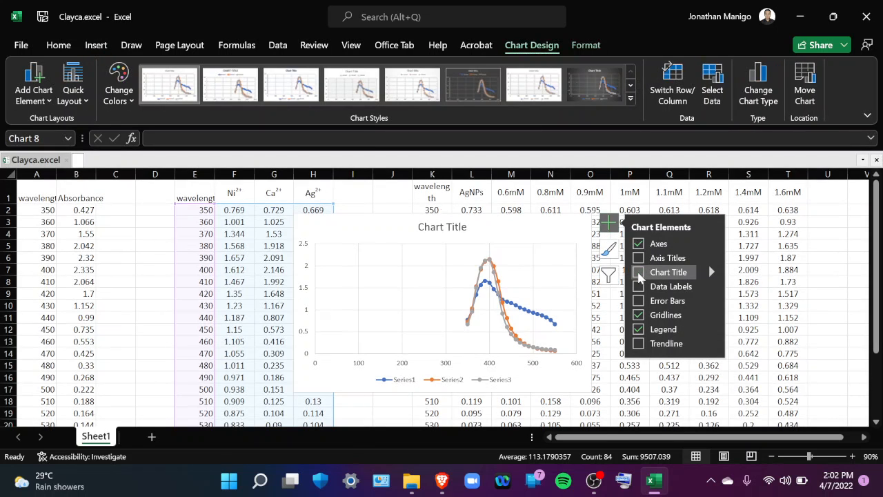
click(639, 258)
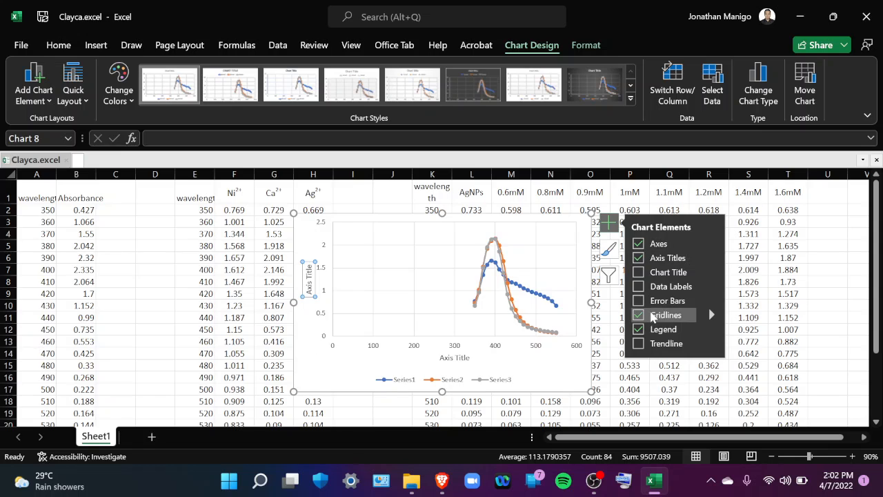
Change the vertical axis title to "Absorbance"
click(309, 283)
triple_click(309, 285)
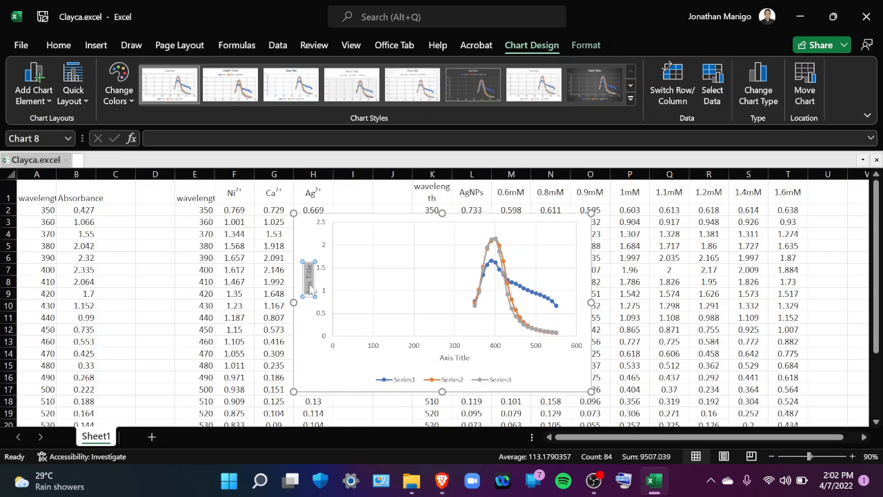
text(Absorban)
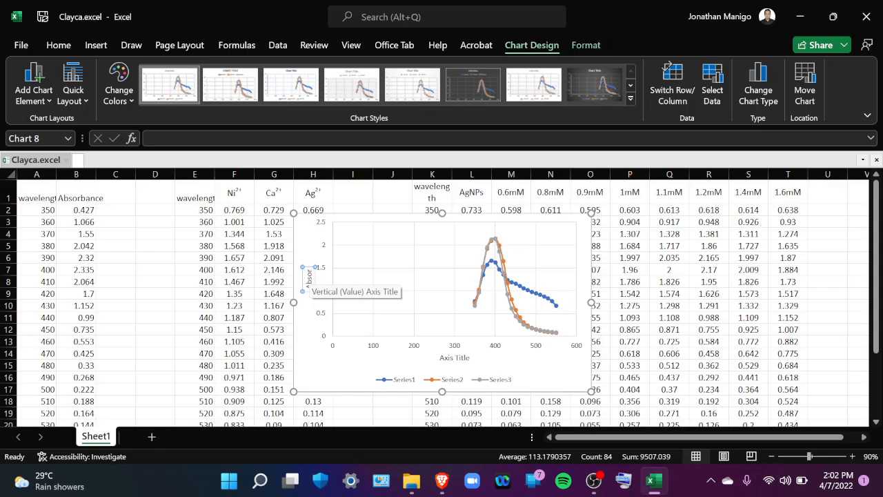
text(ce)
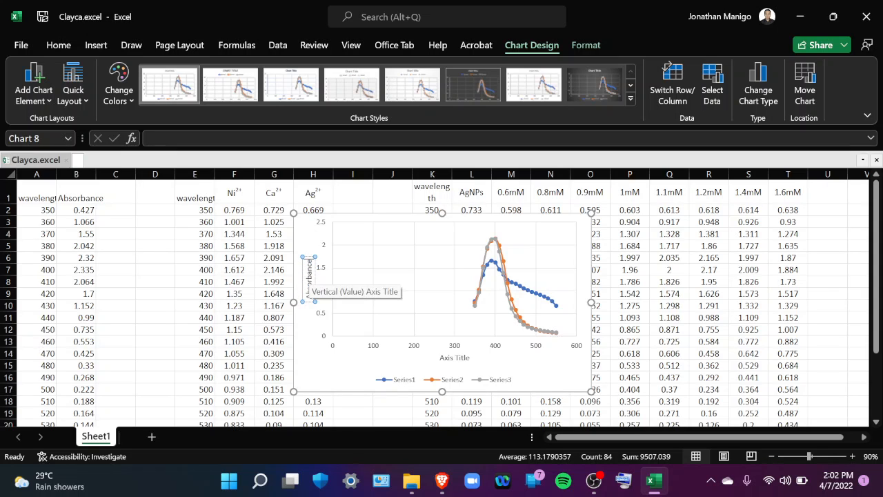
Change the horizontal axis title to "Wavelength (nm)"
click(448, 356)
click(445, 357)
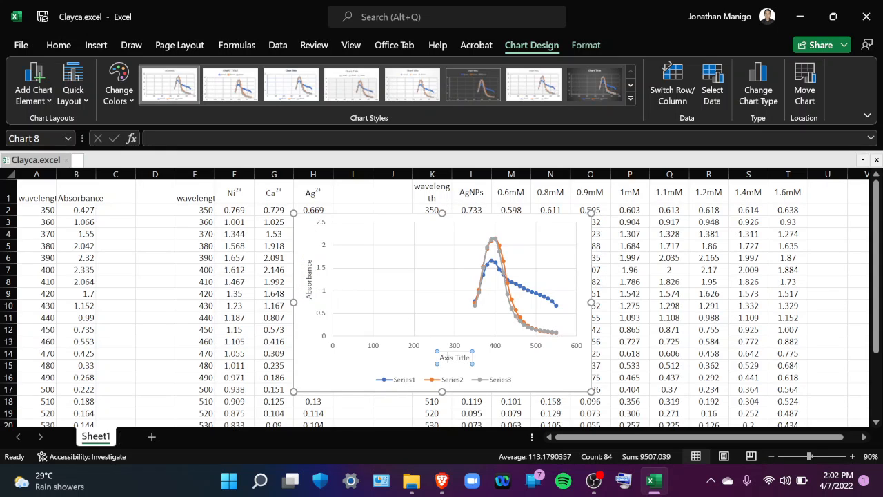
triple_click(445, 357)
text(Wave)
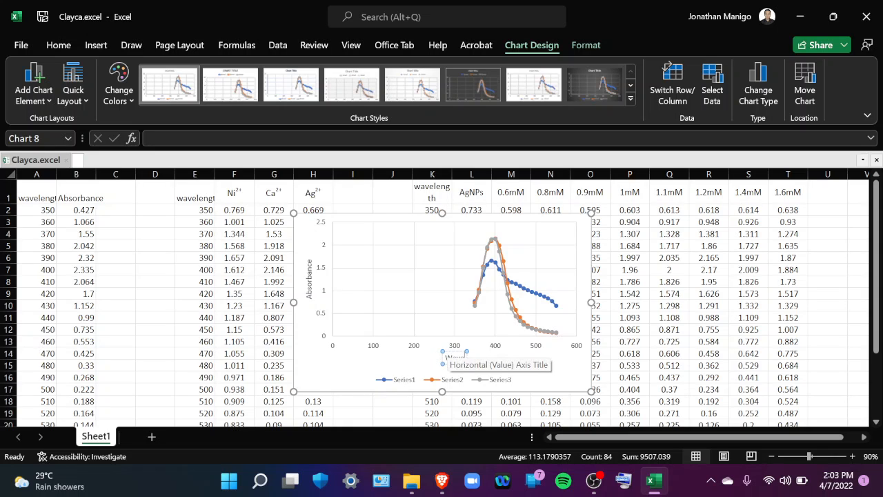
text(length)
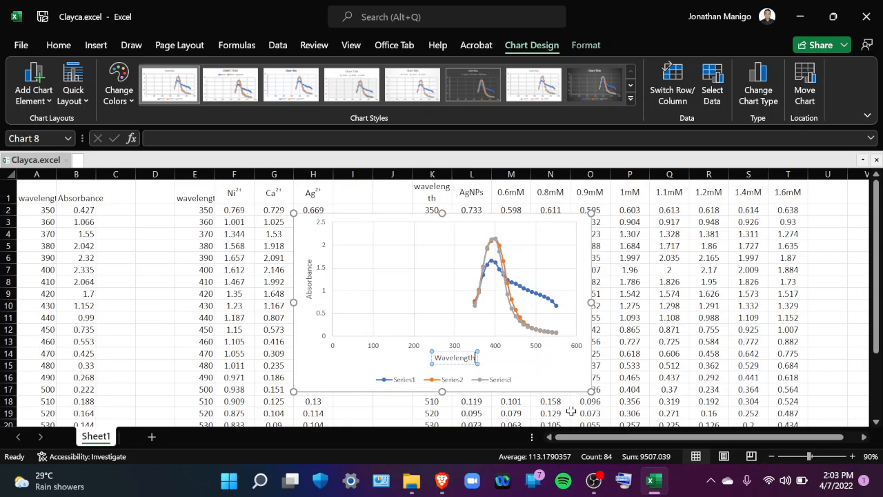
text( (nm))
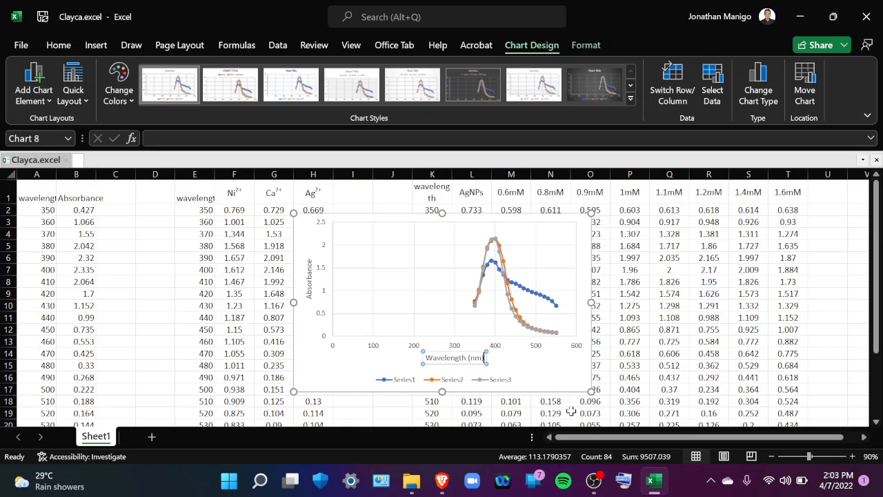
click(528, 364)
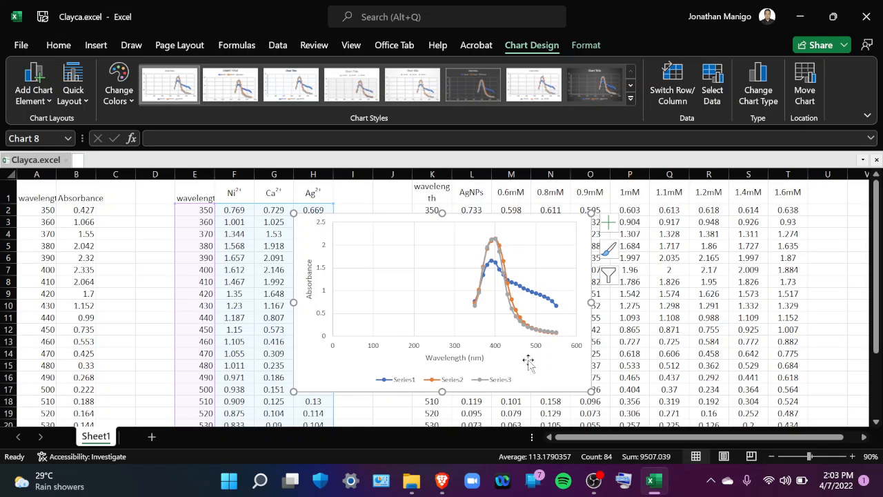
Set the horizontal axis bounds to a minimum of 350 and a maximum of 550
click(325, 319)
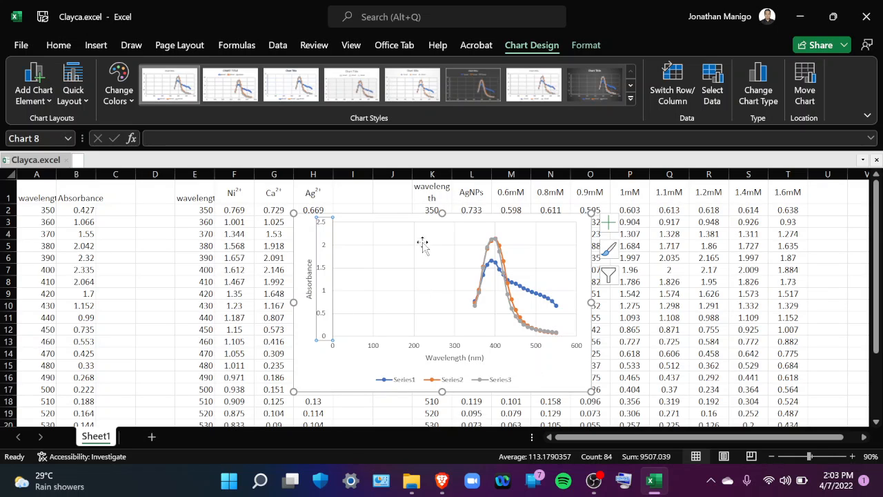
click(454, 347)
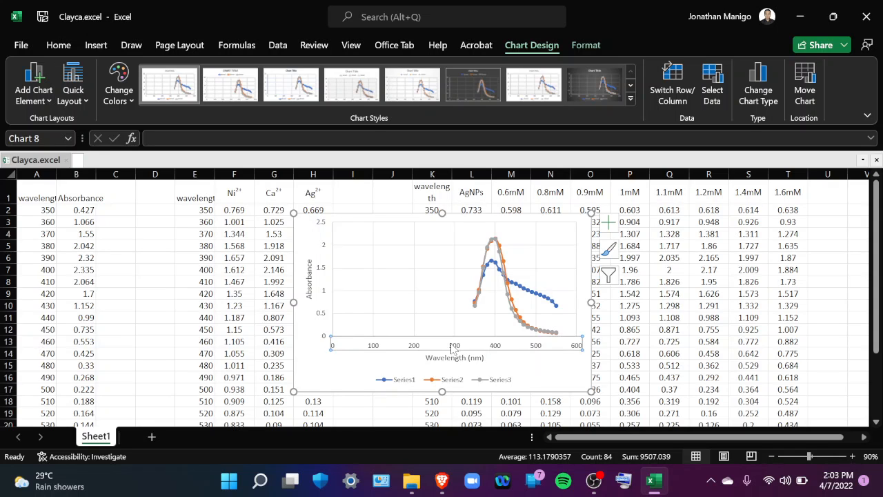
right_click(453, 349)
click(497, 343)
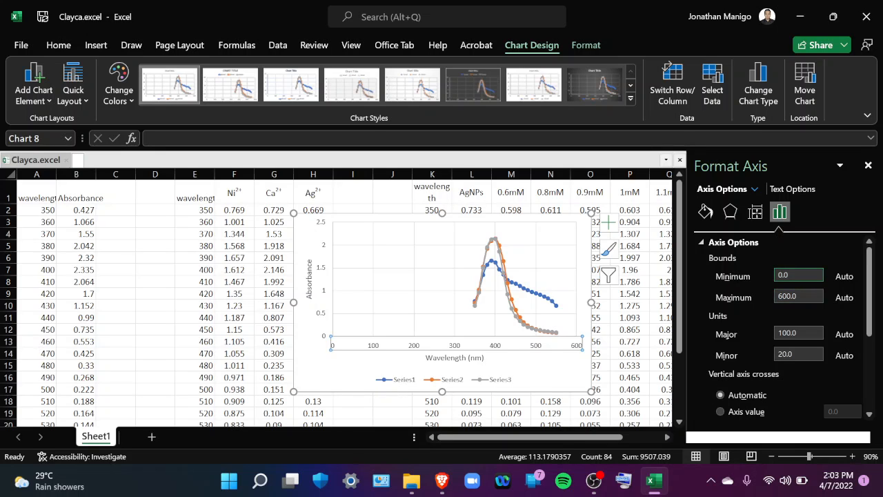
key(BackSpace)
key(BackSpace)
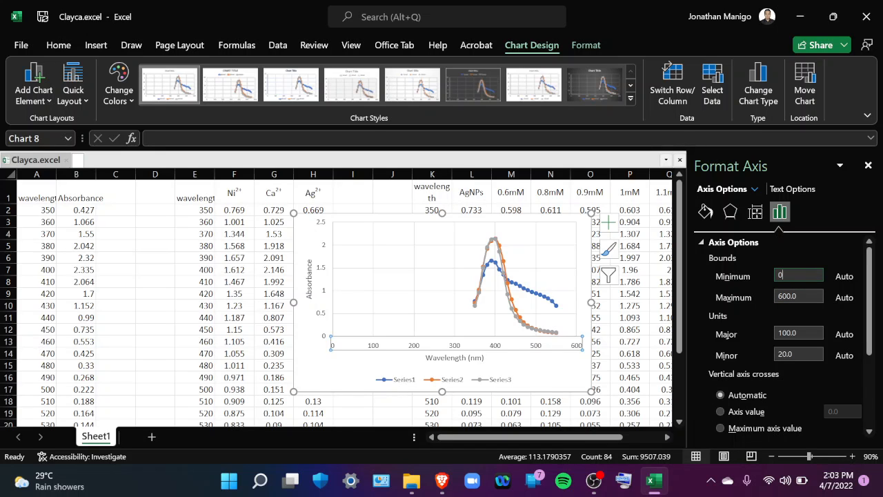
key(BackSpace)
text(350)
click(804, 297)
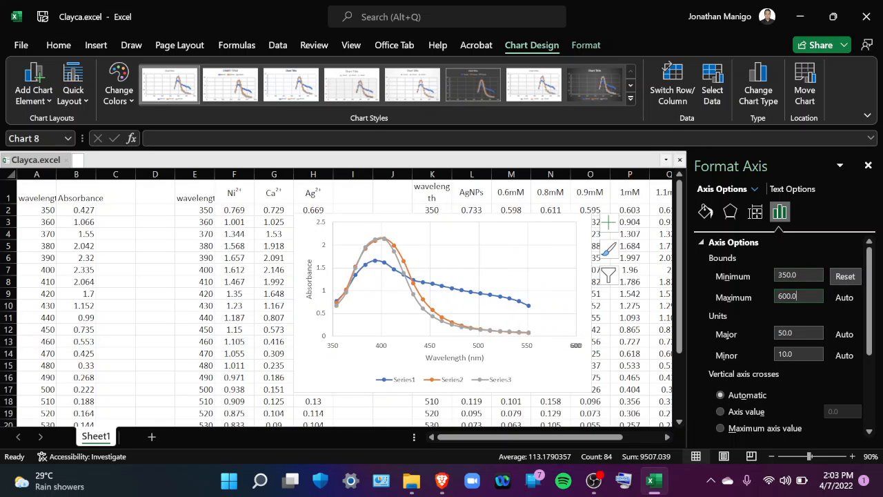
double_click(800, 297)
text(550)
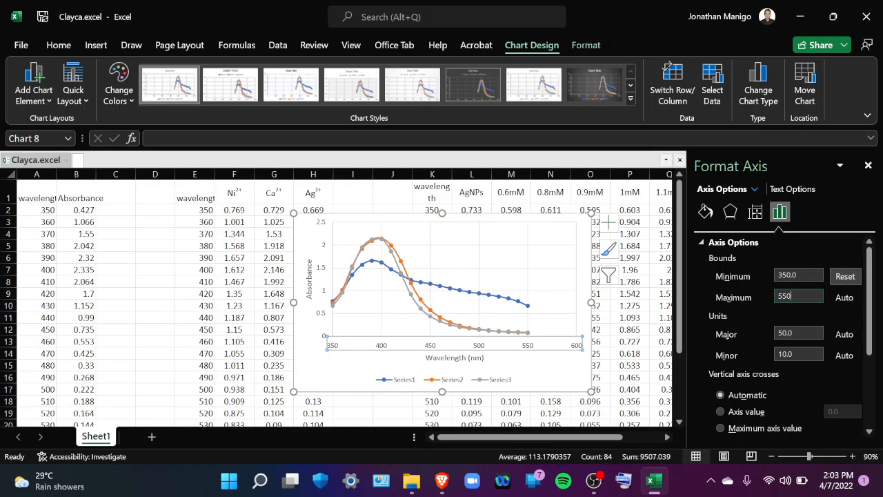
key(Tab)
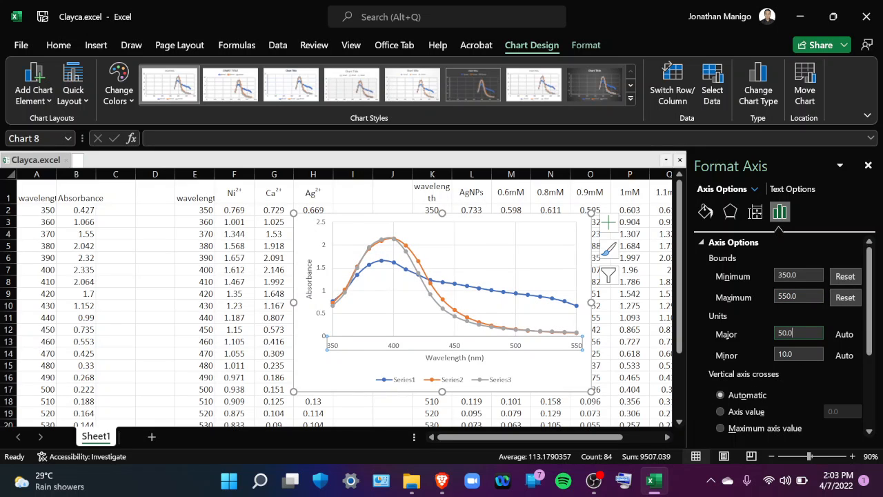
Set the horizontal axis tick marks to Outside for the major type and Inside for the minor type
scroll(791, 381, down, 3)
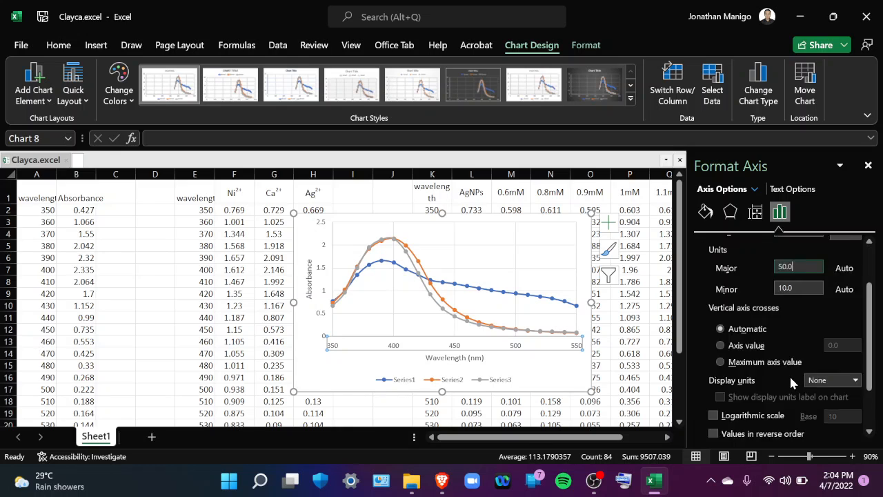
scroll(791, 382, down, 2)
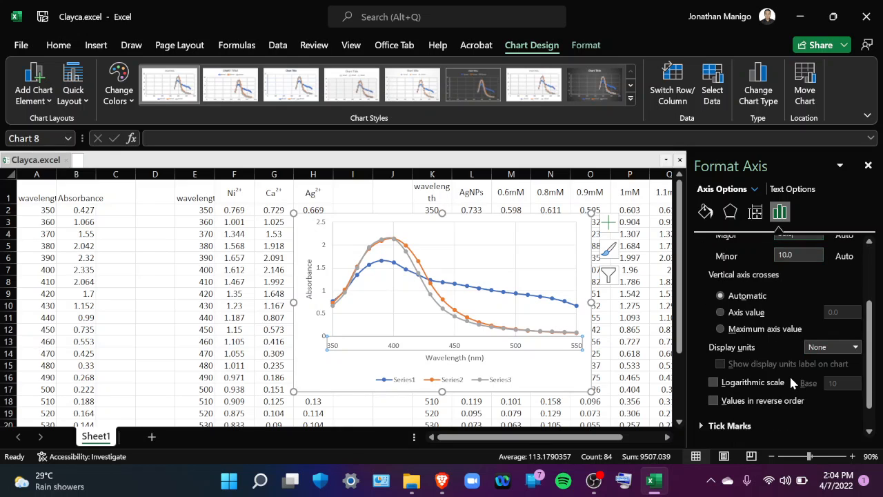
click(742, 428)
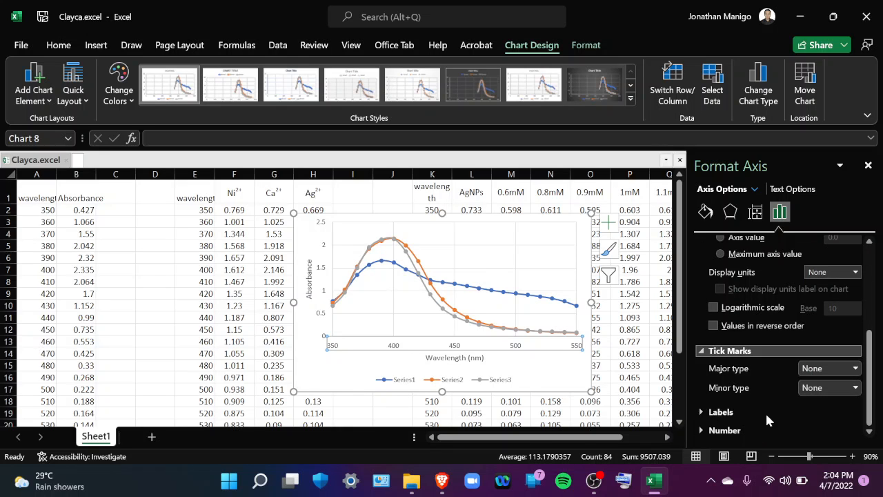
click(815, 372)
click(814, 414)
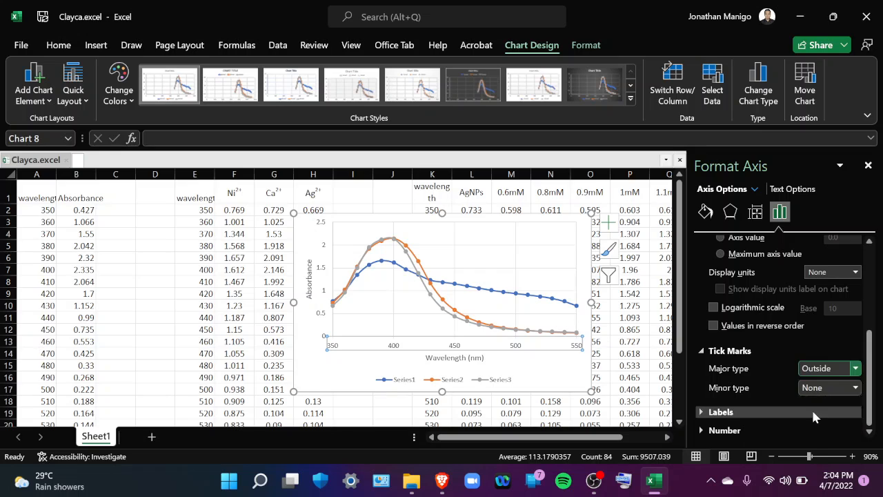
click(813, 388)
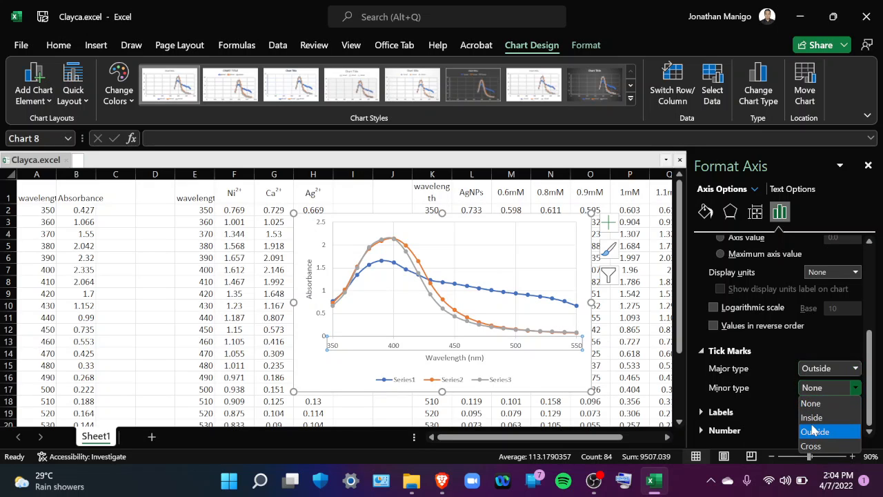
click(810, 420)
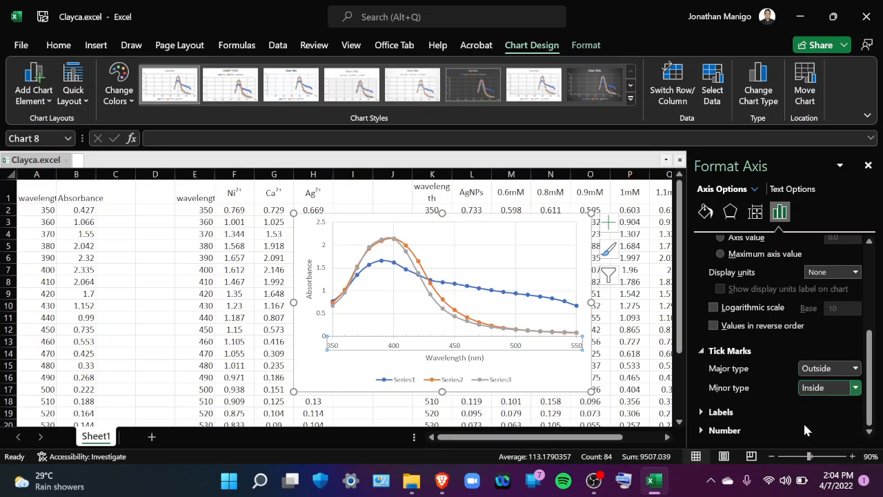
Format the horizontal axis line as black with a width of 1 pt
click(706, 213)
click(716, 263)
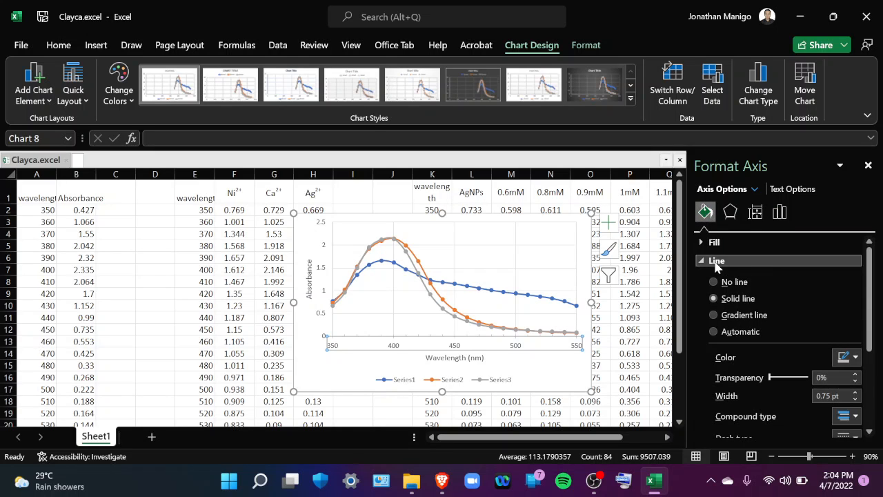
click(842, 359)
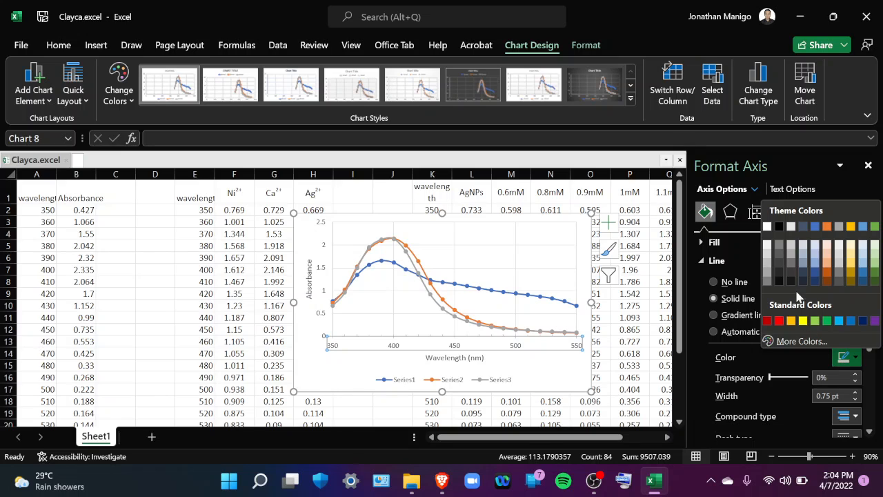
click(779, 226)
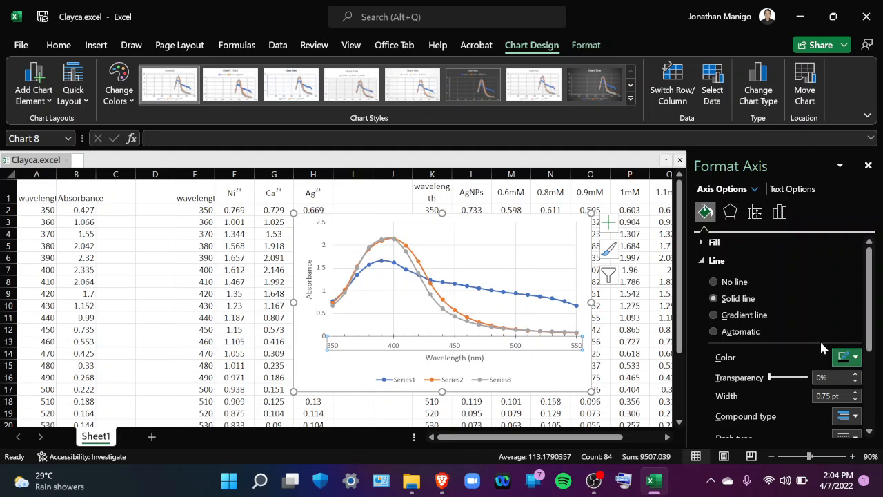
click(855, 392)
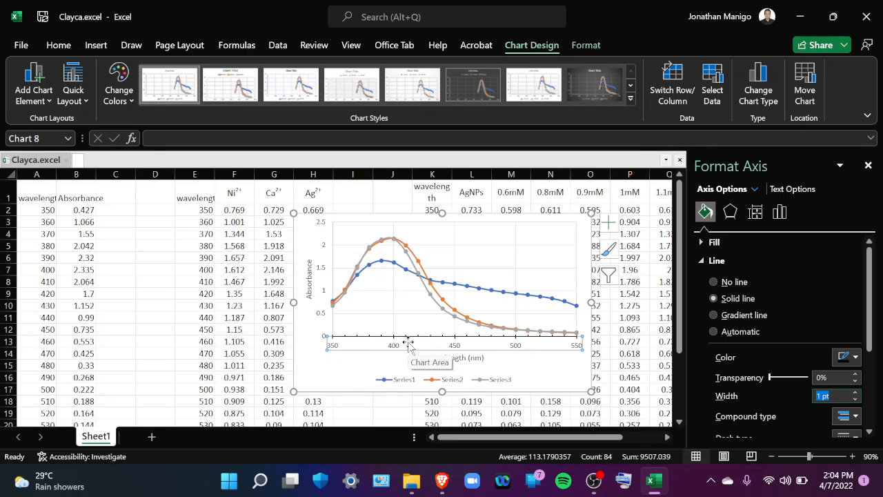
Set the vertical axis bounds to a minimum of 0 and a maximum of 2.3
click(330, 298)
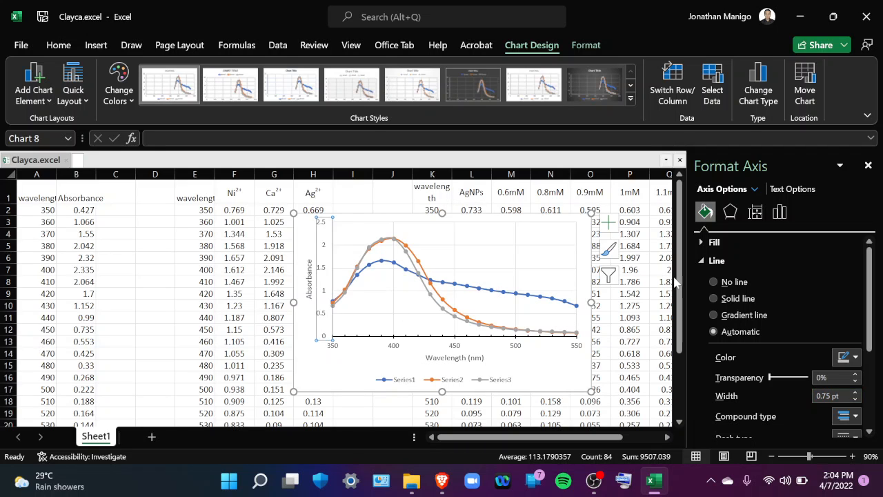
click(780, 213)
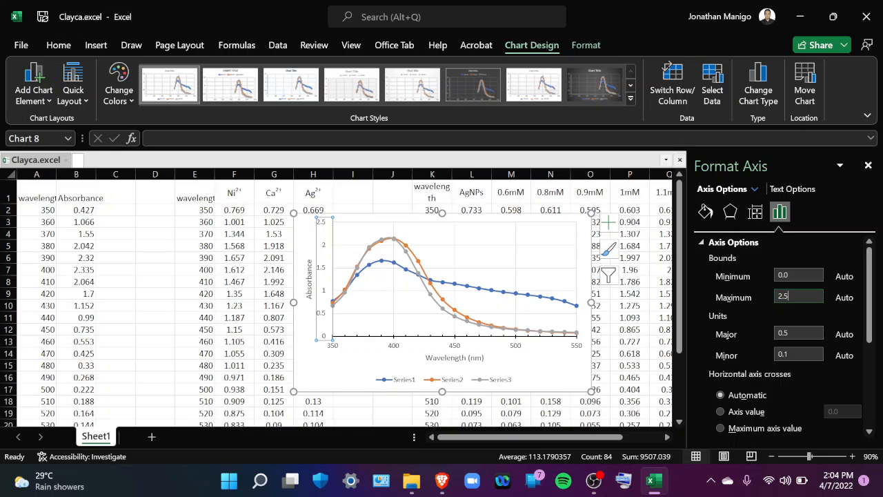
key(BackSpace)
text(3)
key(Return)
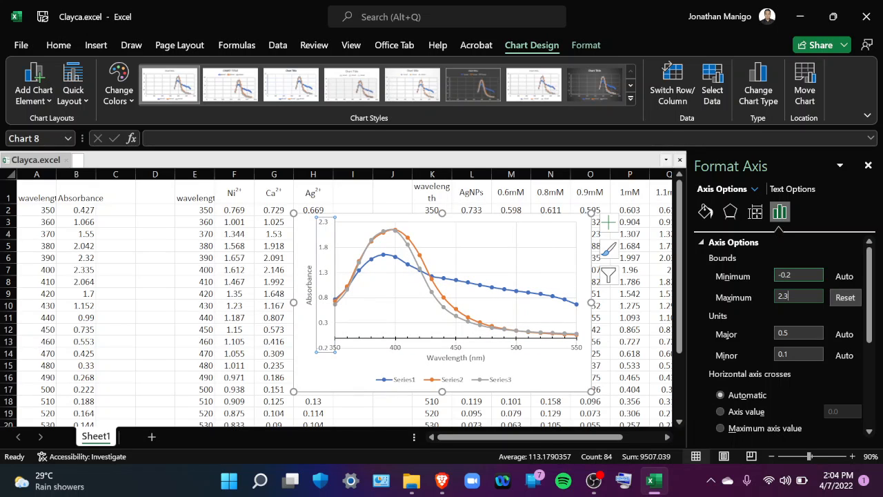
click(792, 275)
double_click(787, 276)
text(0)
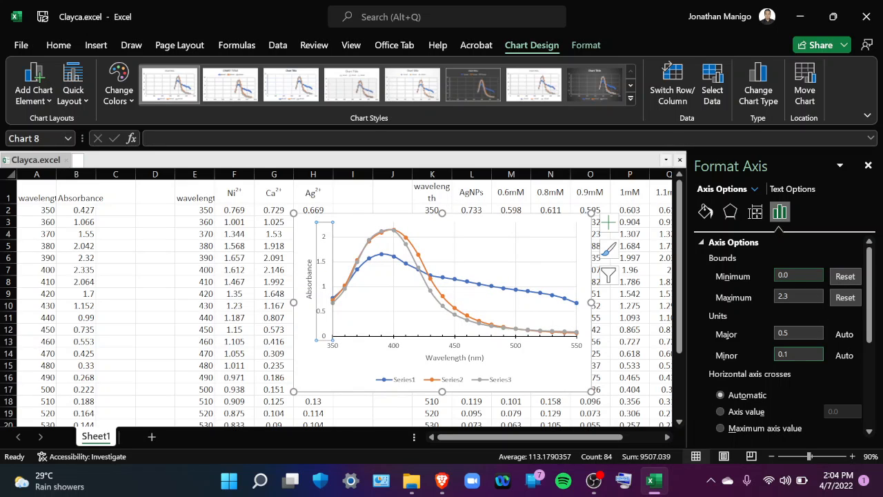
Set the vertical axis tick marks to Outside for the major type and Inside for the minor type
scroll(795, 379, down, 5)
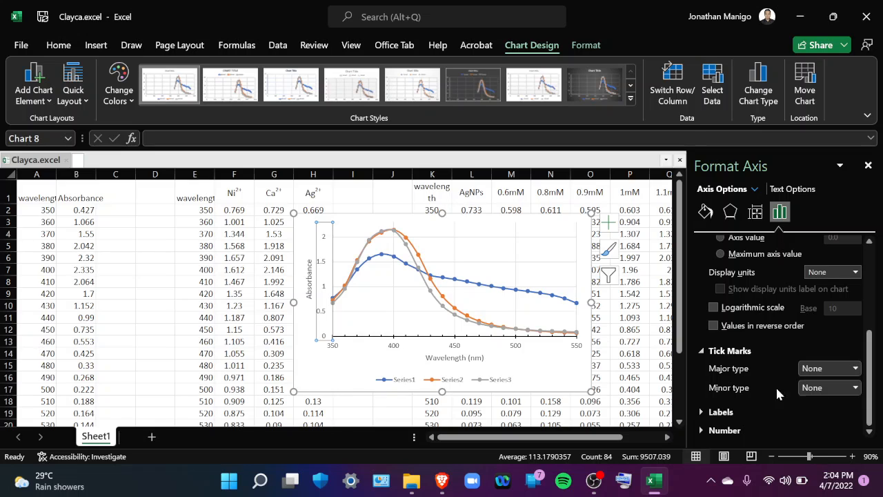
click(856, 370)
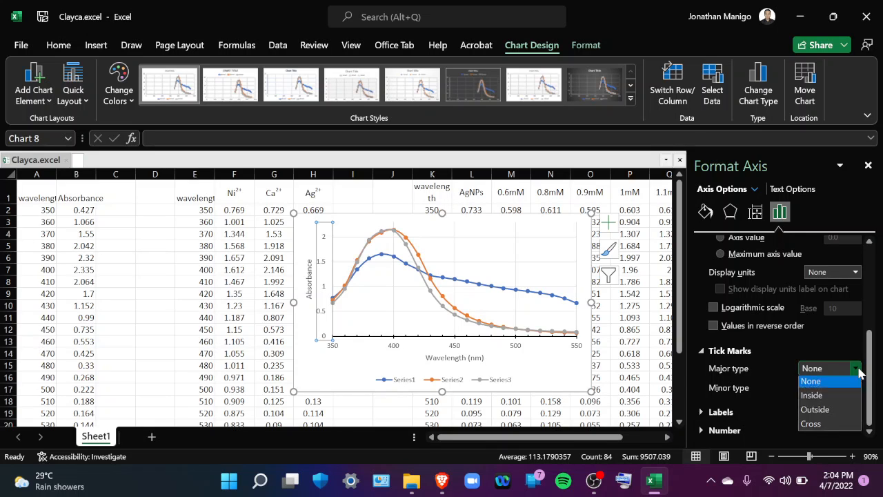
click(815, 413)
click(855, 388)
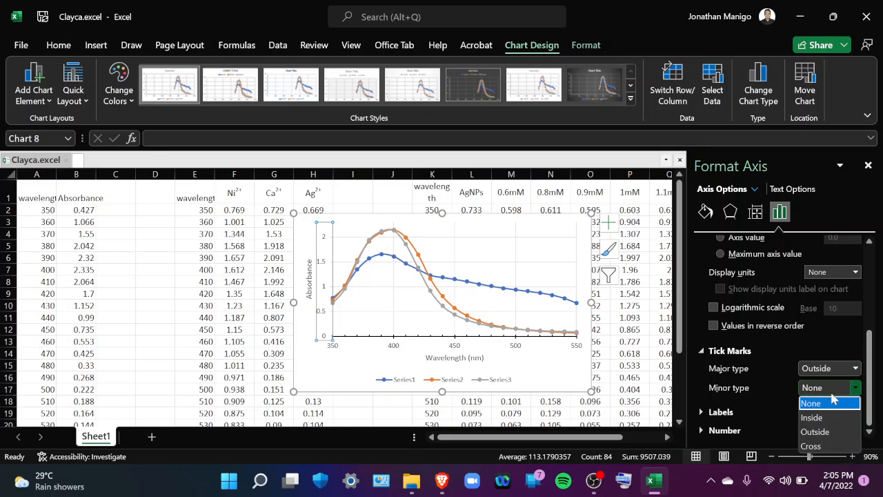
click(812, 417)
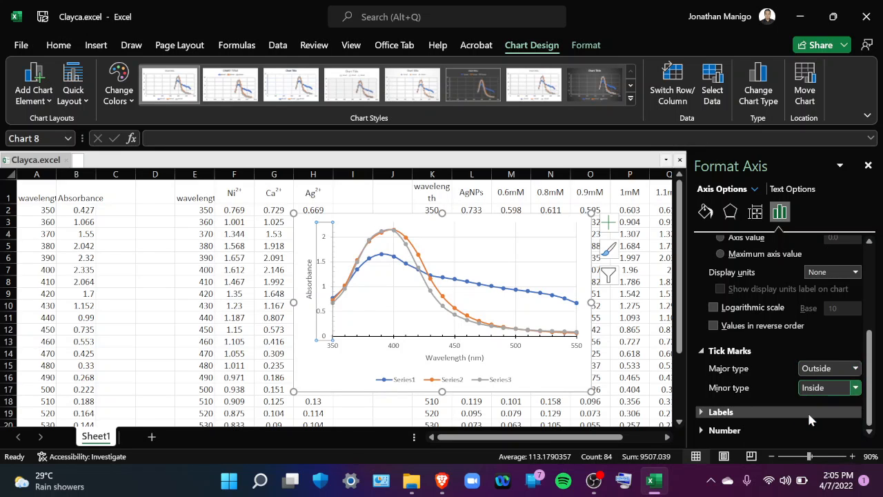
Format the vertical axis line as black with a width of 1 pt and close the axis formatting
click(705, 212)
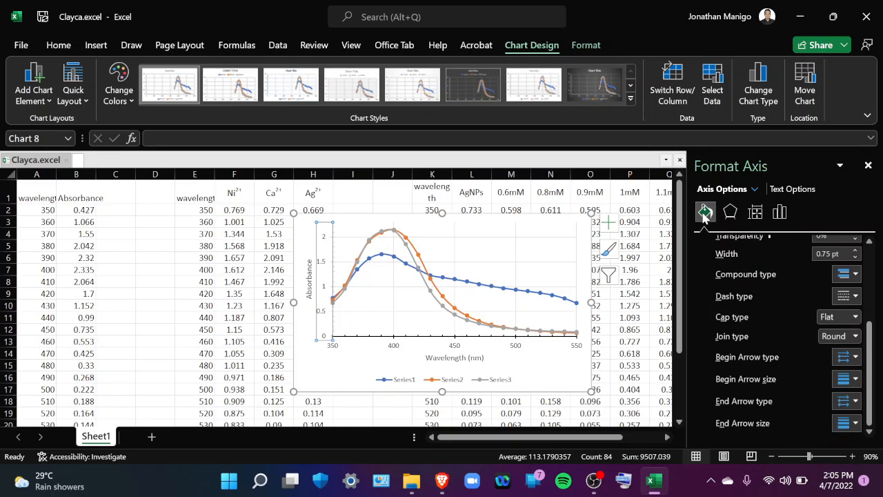
scroll(767, 289, up, 2)
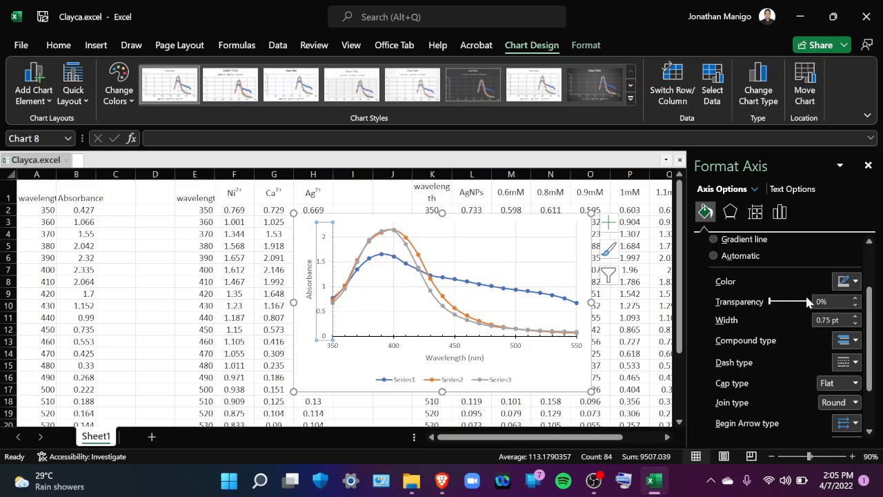
click(851, 282)
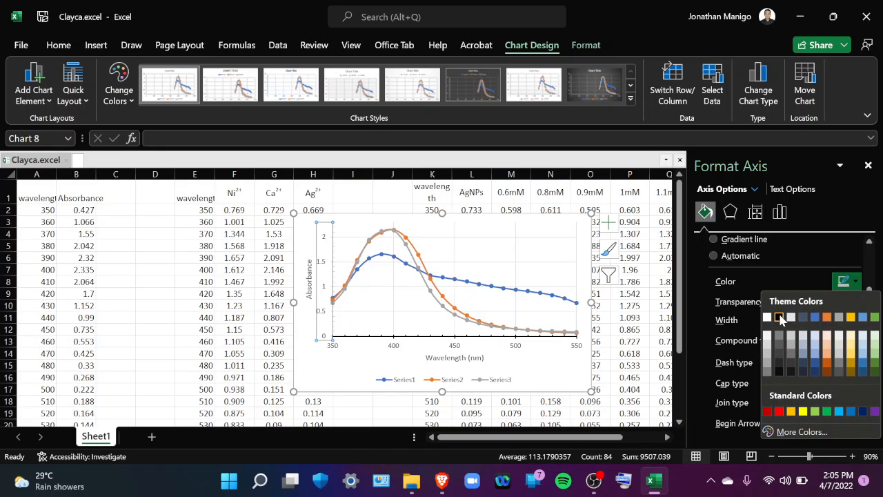
click(780, 318)
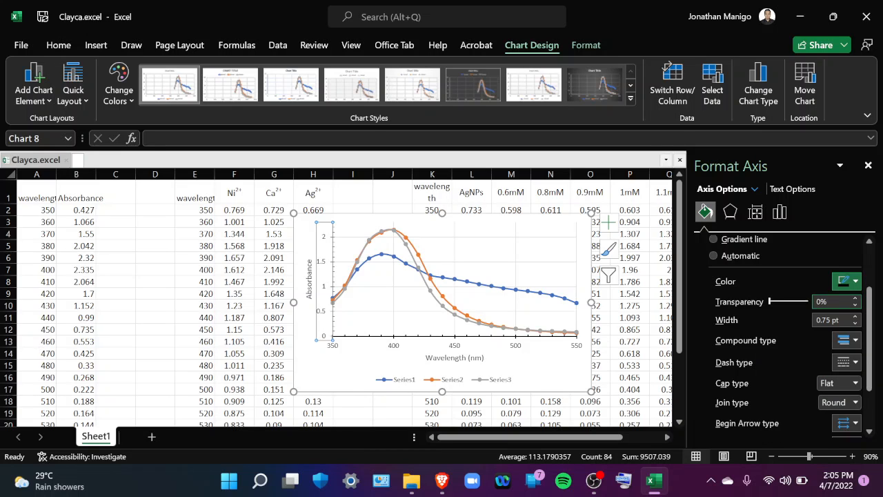
click(856, 316)
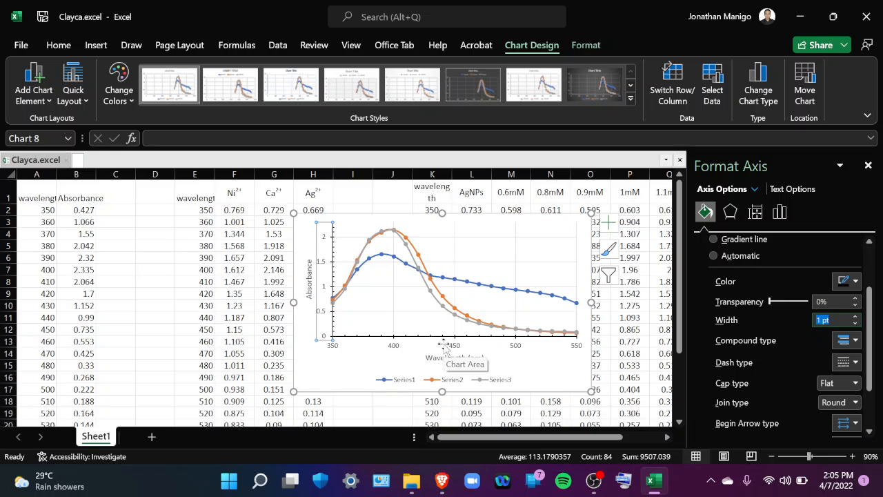
click(870, 166)
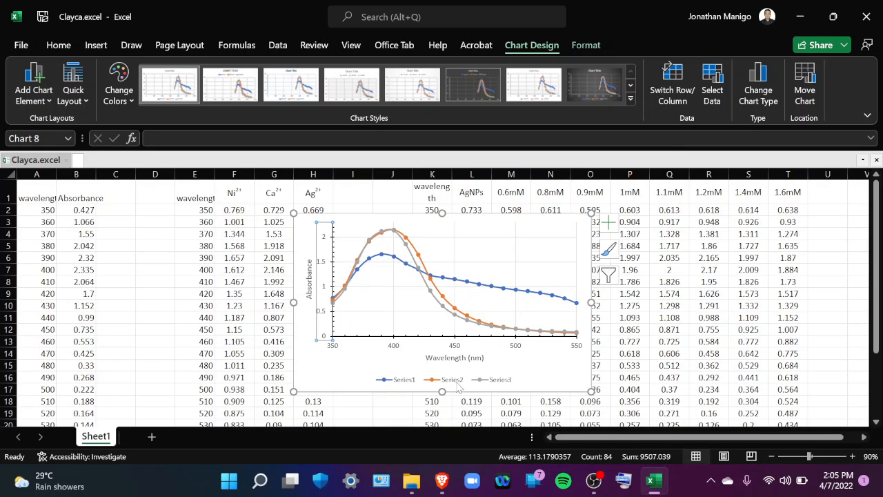
Move the legend into the upper-right corner of the plot area, with its three entries stacked vertically
click(458, 384)
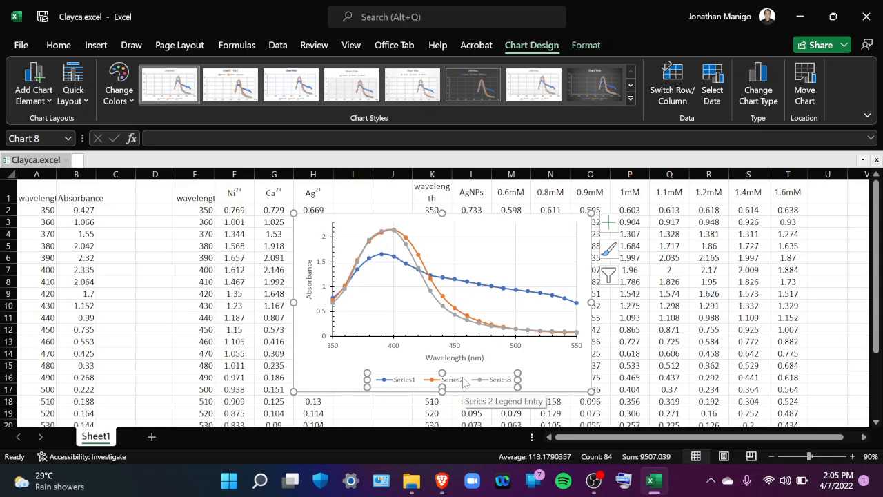
click(469, 379)
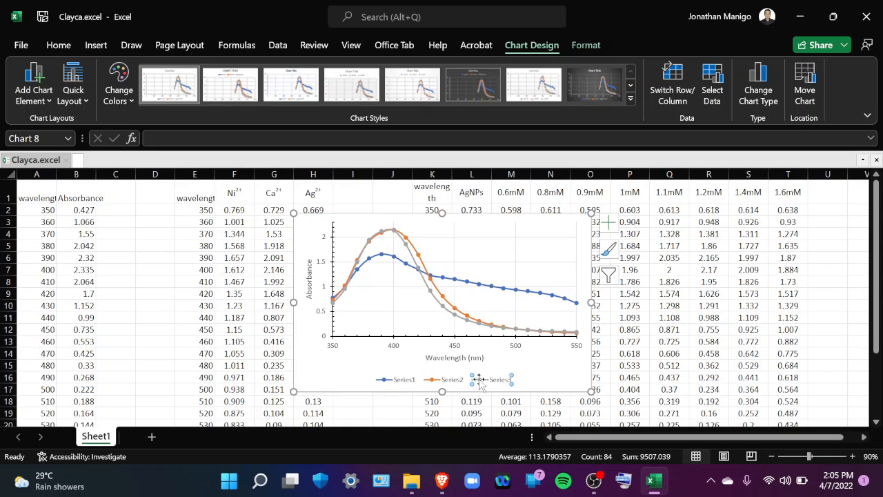
click(446, 372)
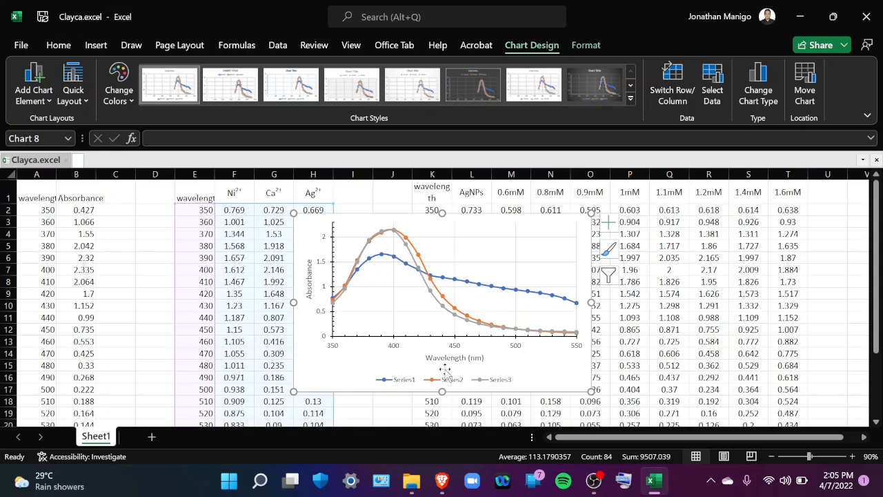
click(427, 380)
click(425, 381)
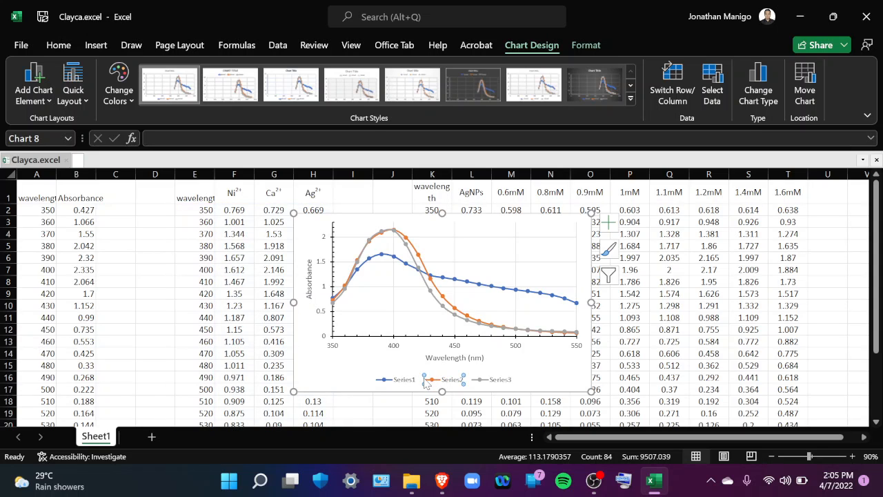
click(405, 373)
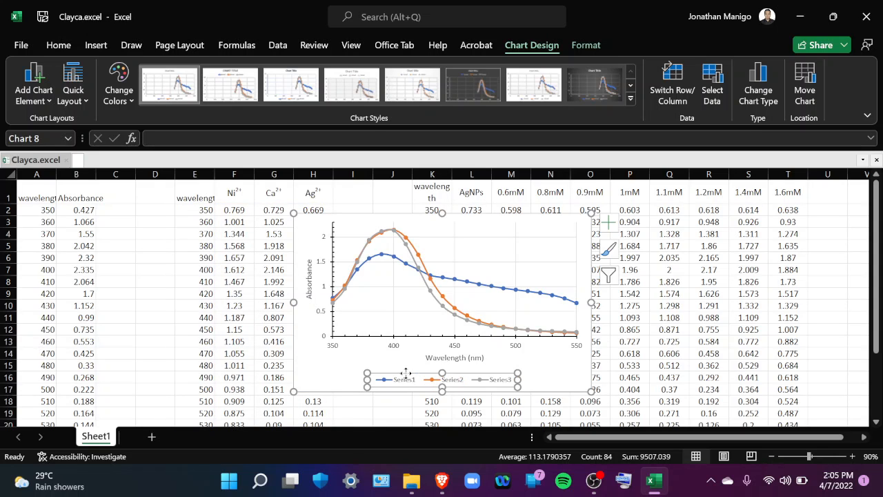
drag(406, 374, 545, 285)
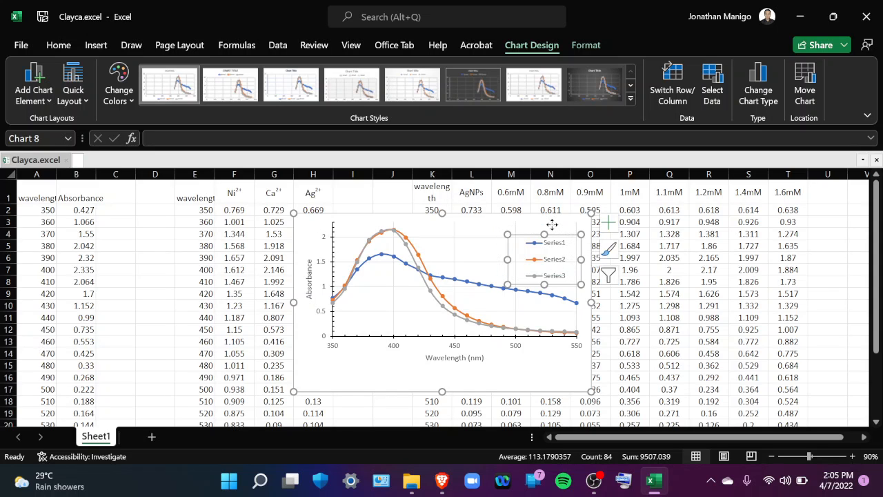
drag(552, 225, 551, 224)
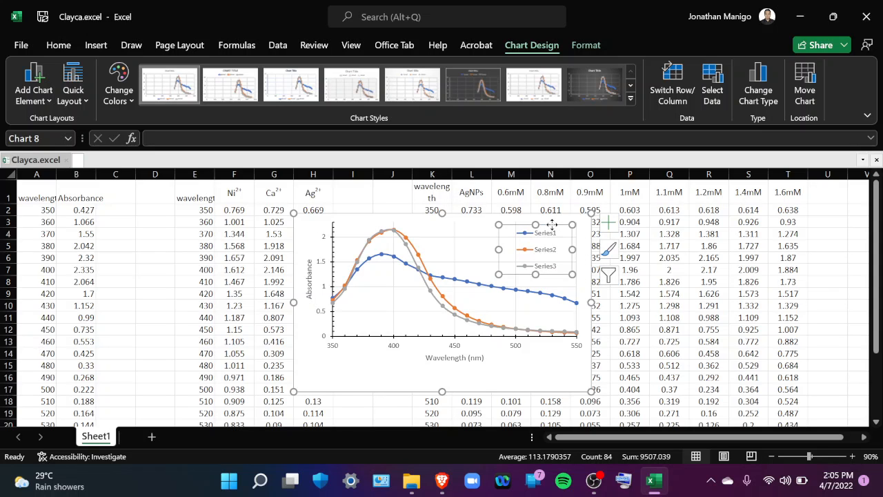
Enlarge the plot area down and to the left to fill the chart, leaving room for the axis labels and titles
click(371, 311)
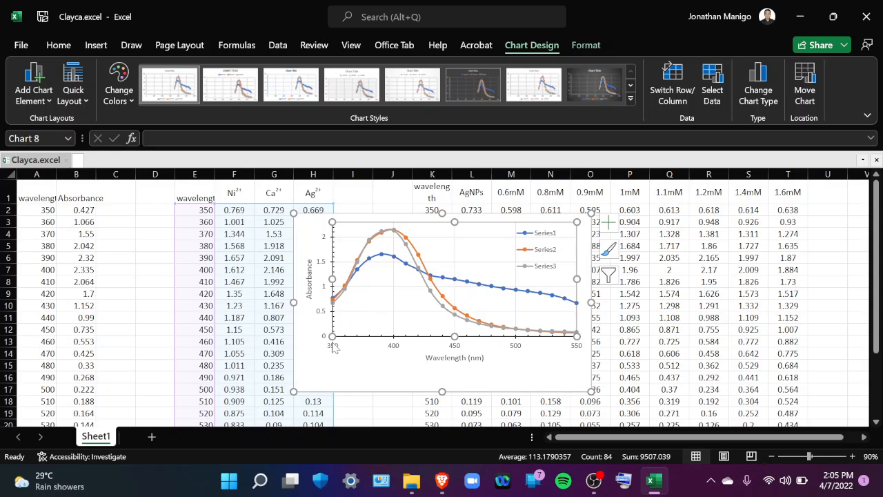
drag(330, 336, 321, 370)
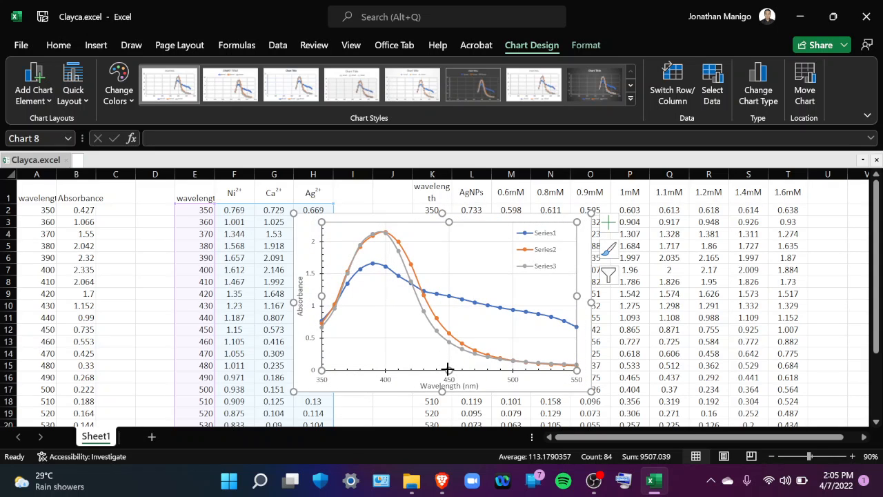
drag(448, 369, 449, 366)
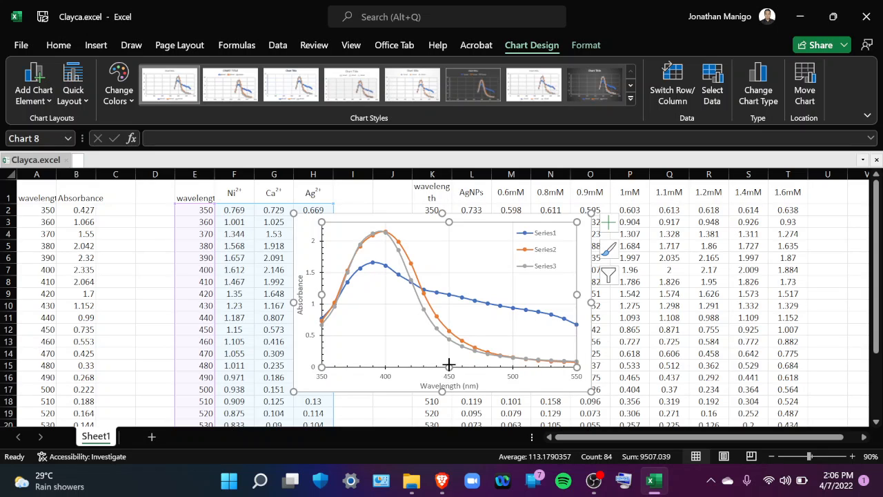
drag(448, 366, 448, 362)
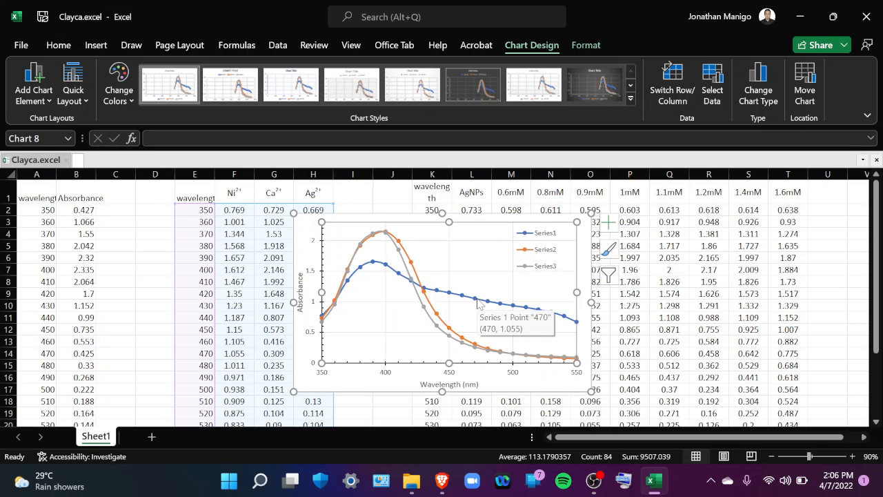
Check which sample column each of the three plotted curves takes its values from
click(477, 301)
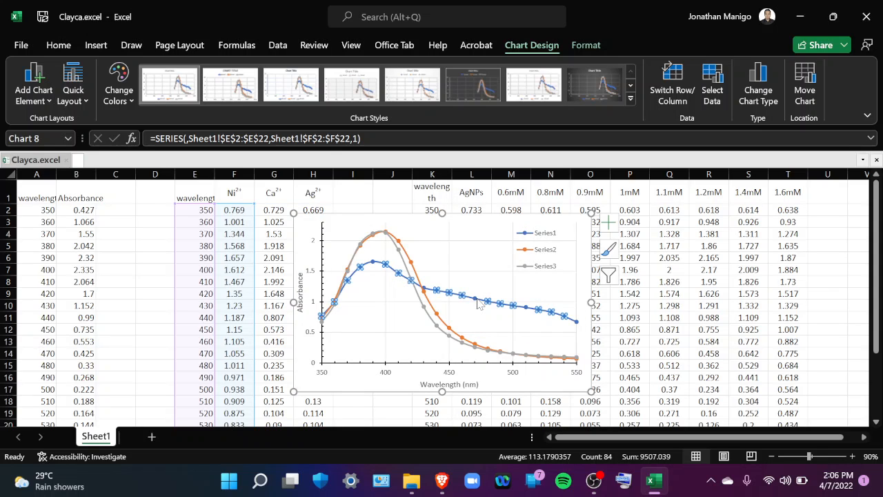
click(437, 314)
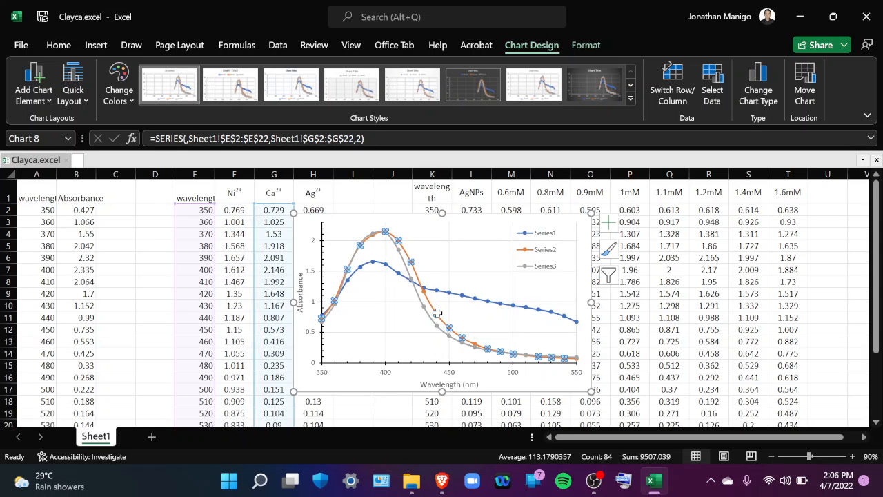
click(422, 308)
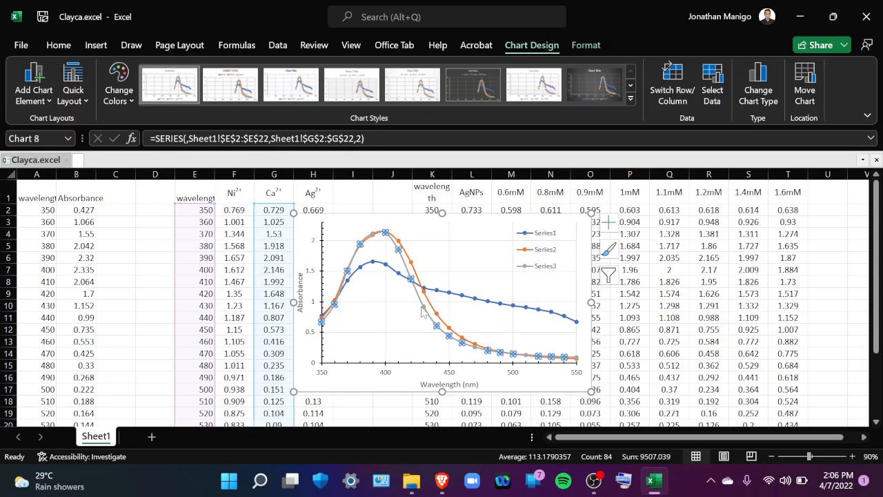
click(422, 307)
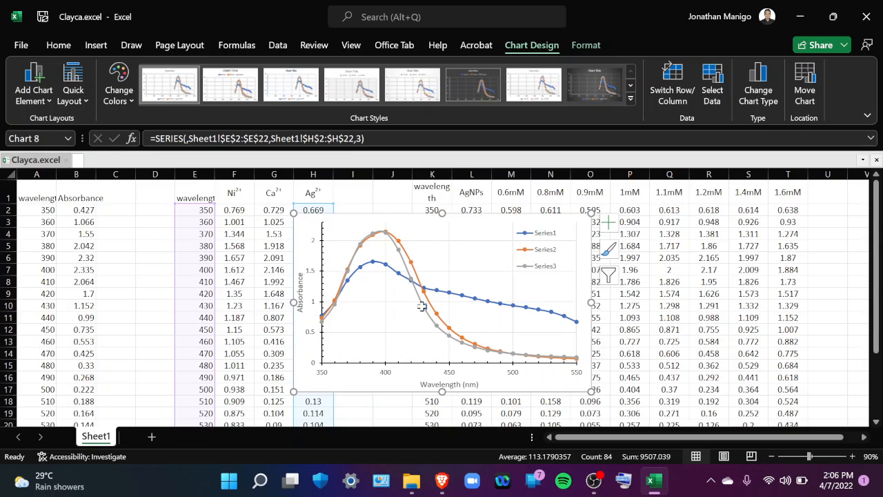
click(536, 277)
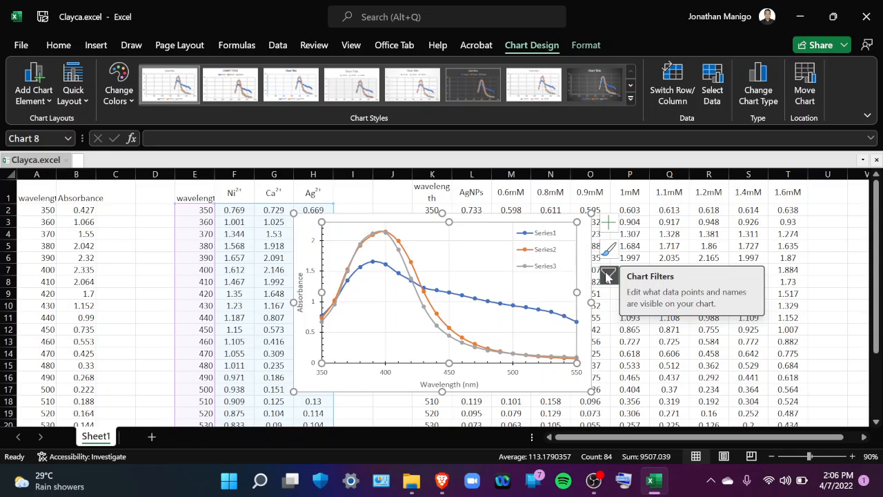
Rename the three chart series, in order, as Ni, Ca and Ag
click(608, 276)
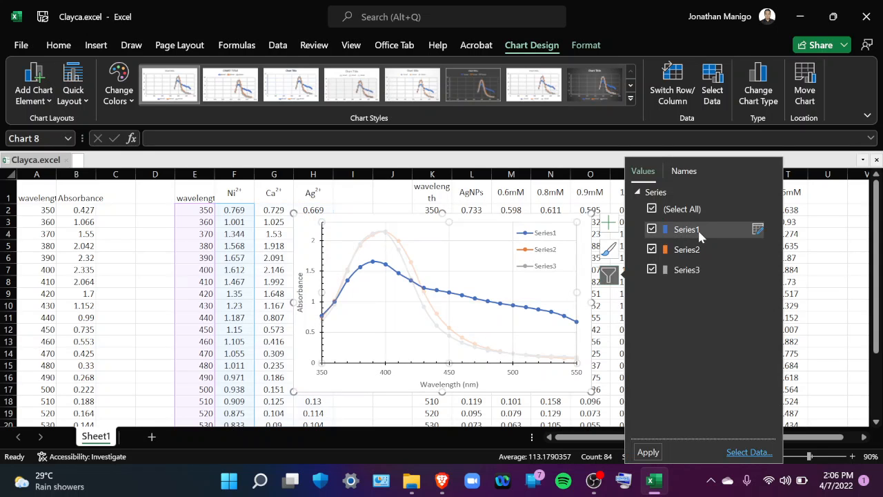
click(758, 232)
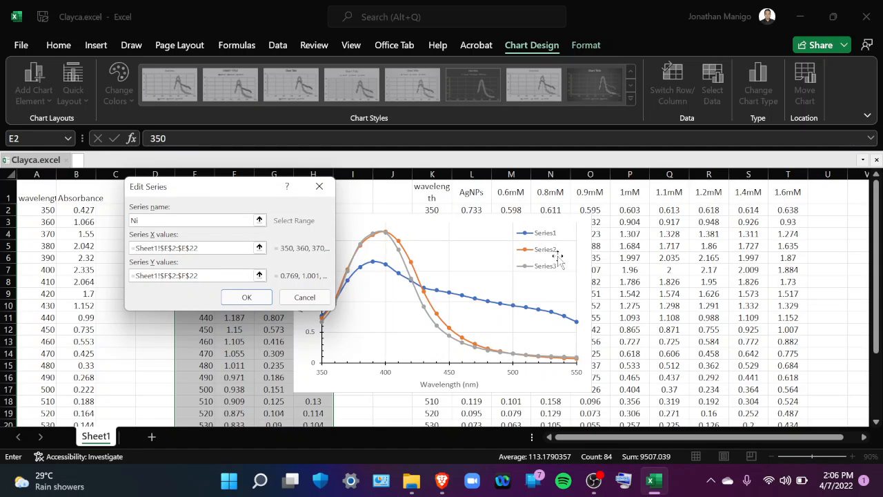
click(243, 297)
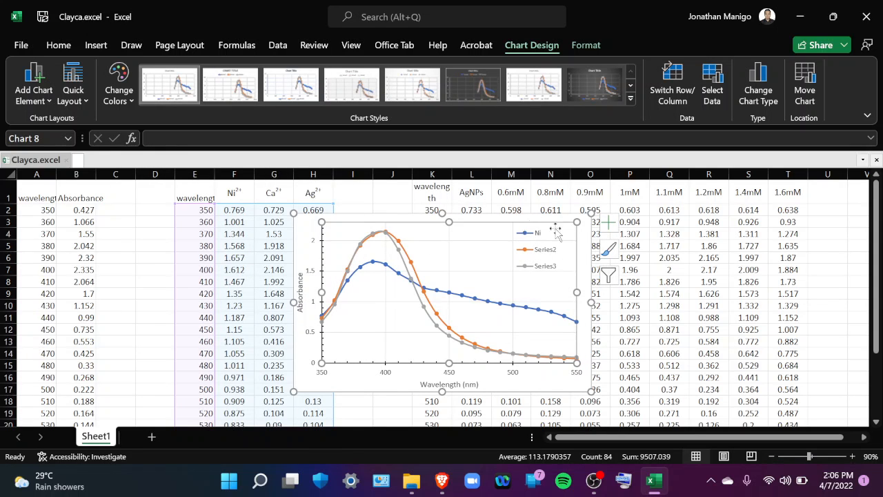
click(610, 279)
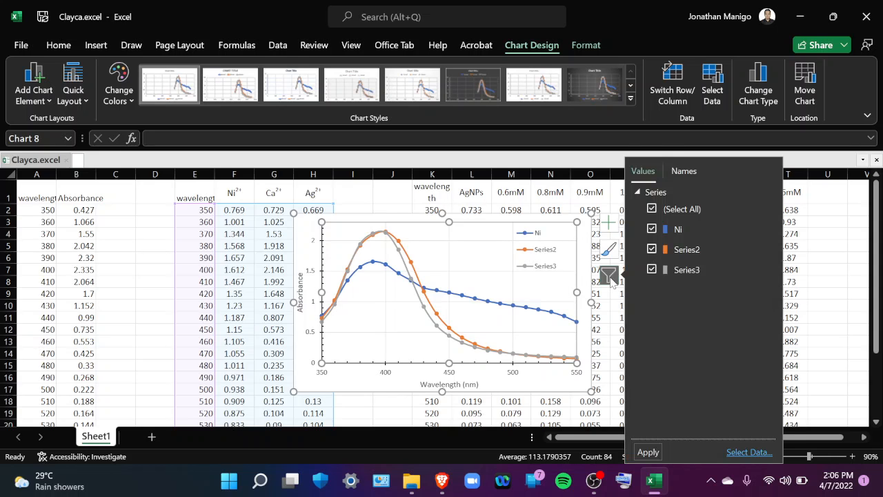
click(757, 252)
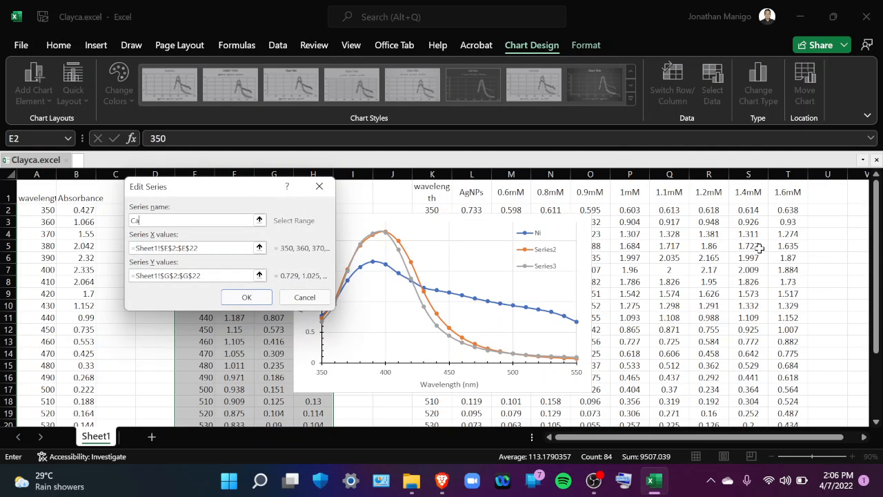
click(246, 297)
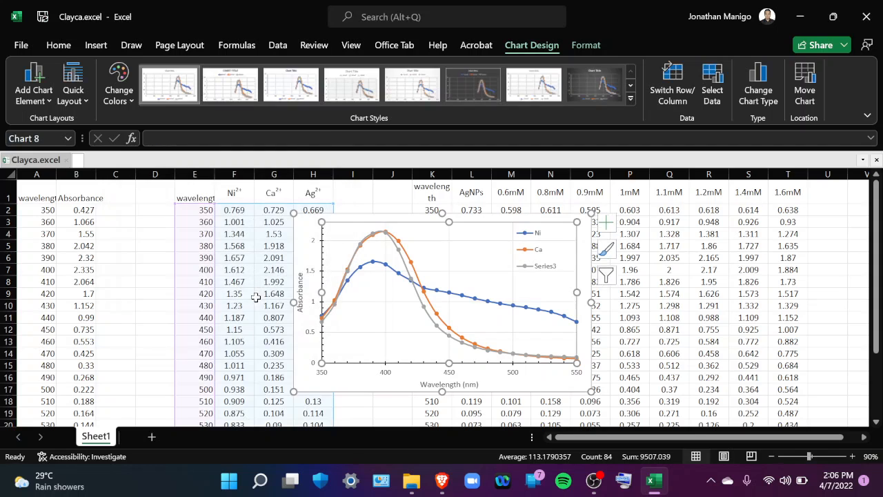
click(608, 273)
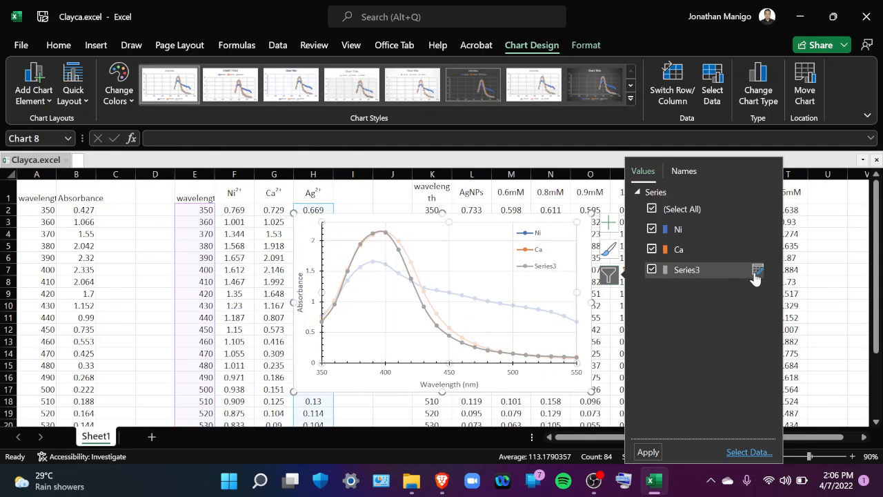
click(757, 271)
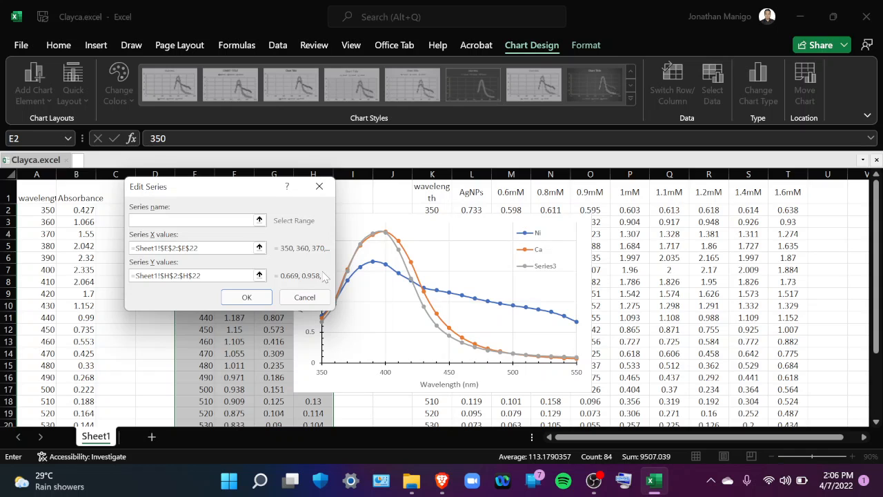
click(240, 296)
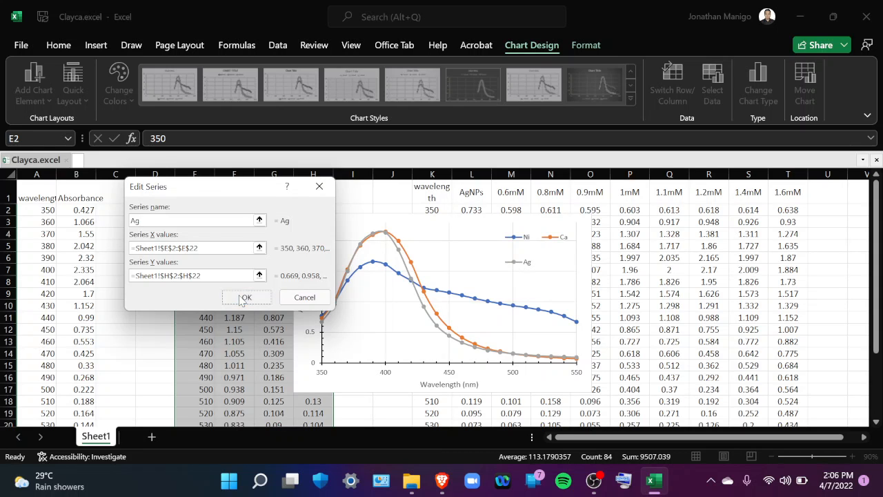
Shrink the legend so that its Ni, Ca and Ag entries stack vertically in the plot area's upper-right corner
click(512, 238)
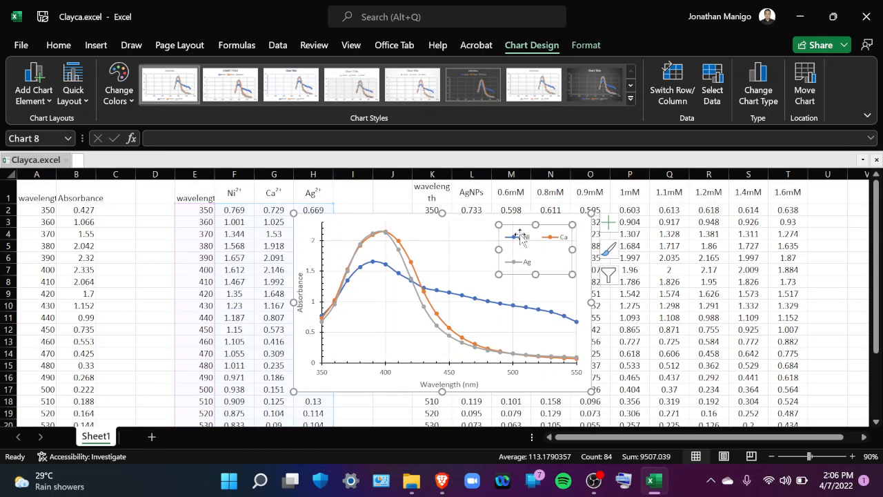
drag(498, 249, 552, 260)
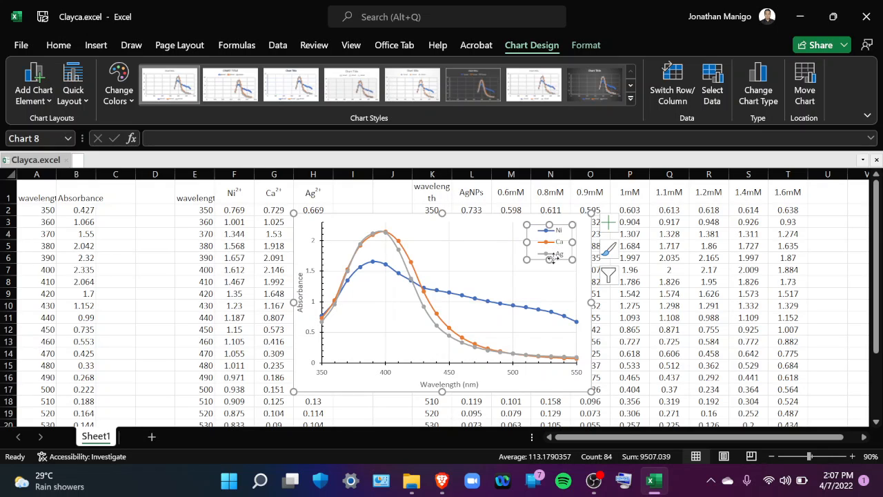
click(494, 276)
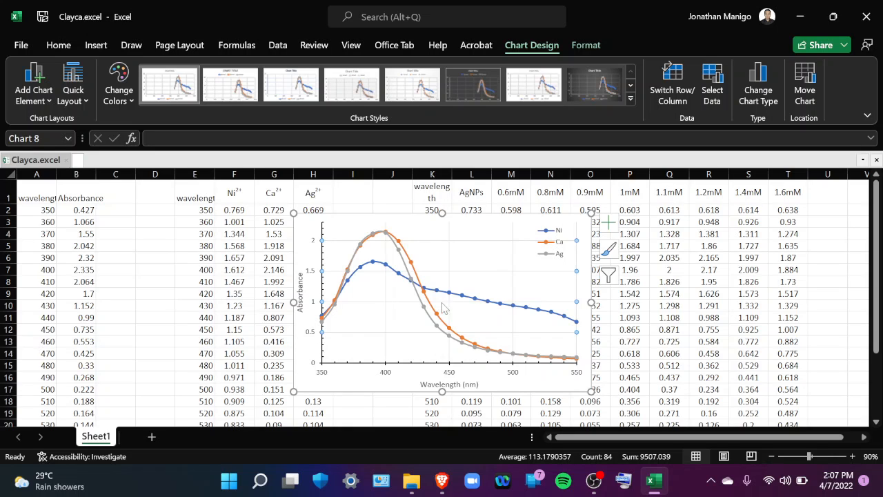
Give the plot area the automatic black outline
click(358, 330)
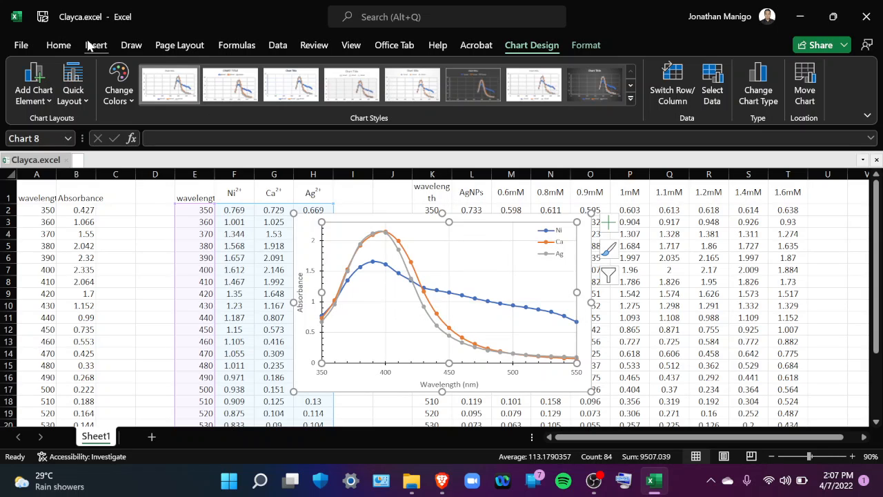
click(586, 46)
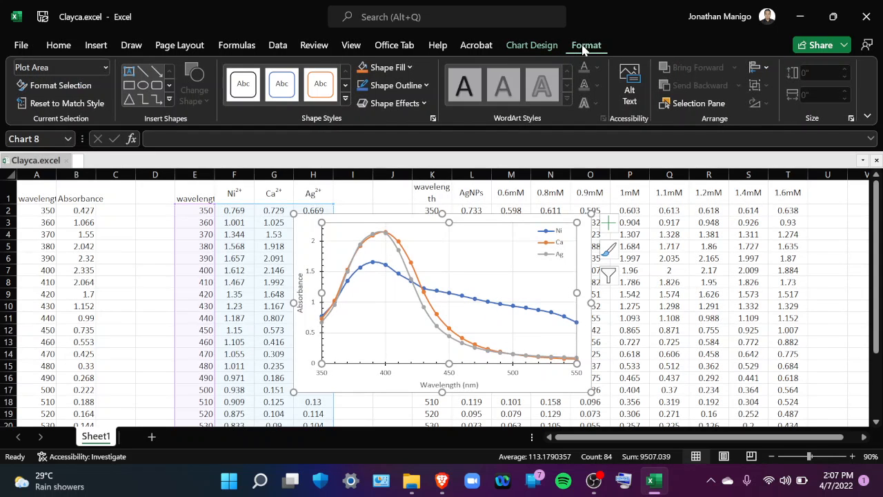
click(421, 87)
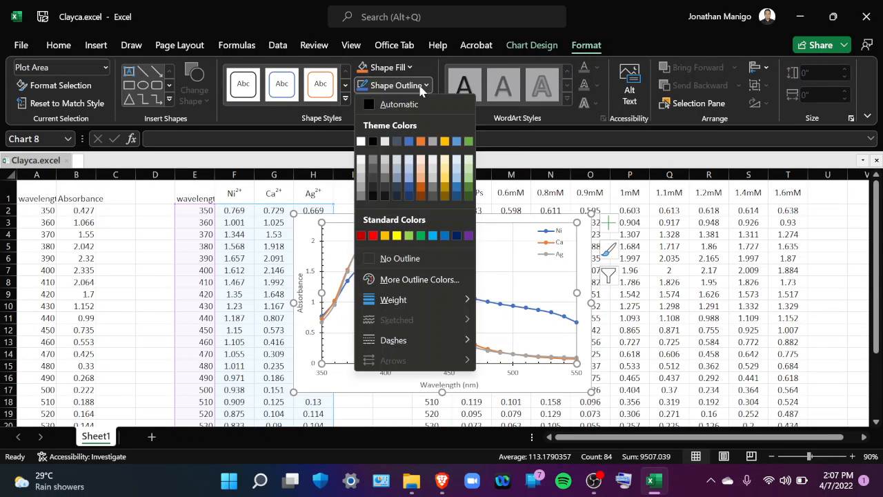
click(372, 104)
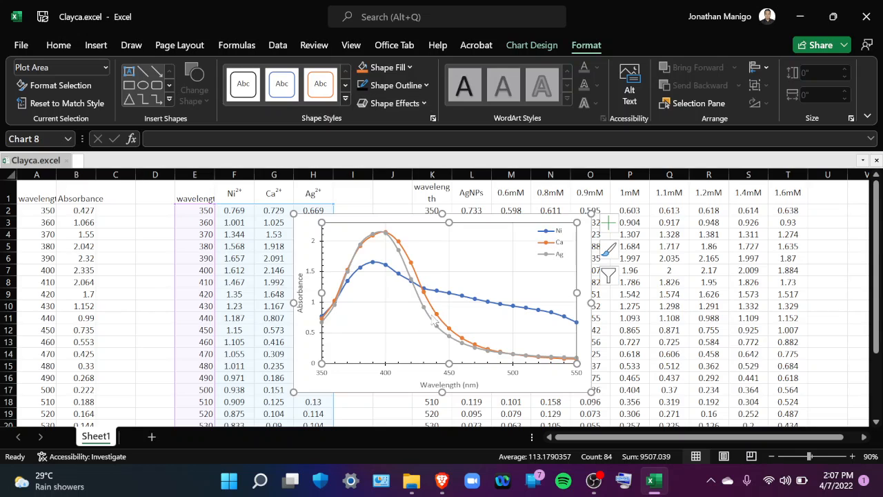
click(402, 375)
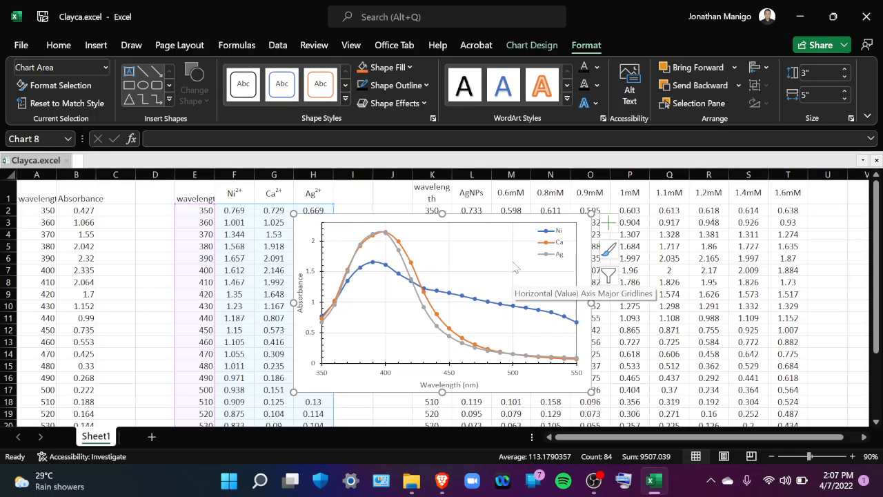
Remove both the horizontal and the vertical major gridlines from the chart
click(468, 277)
key(Escape)
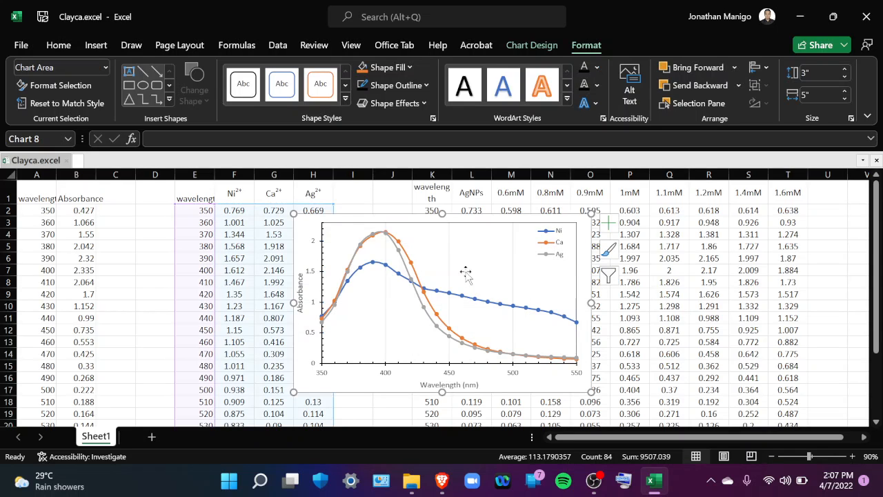
click(450, 263)
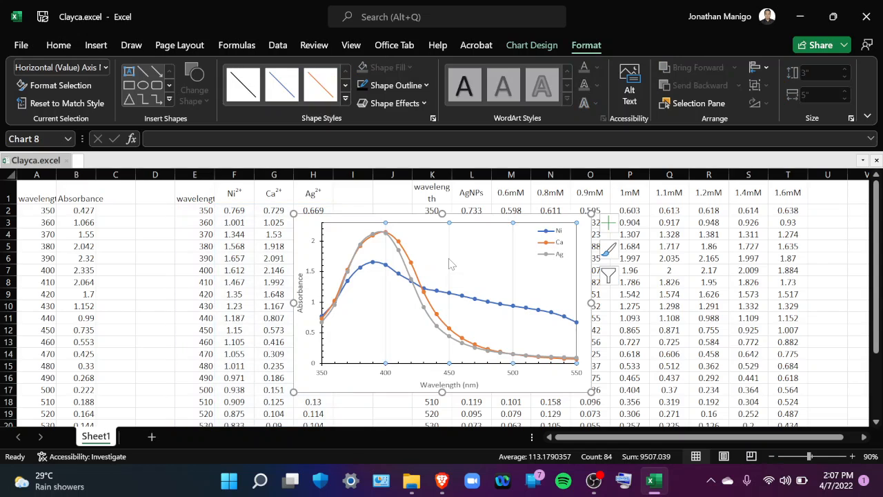
key(Escape)
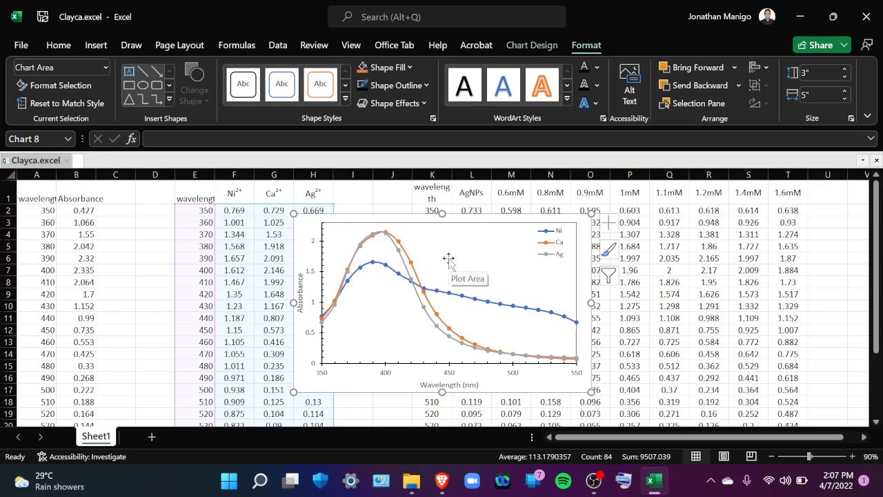
Format the legend text in Arial with a font size of 10
click(563, 259)
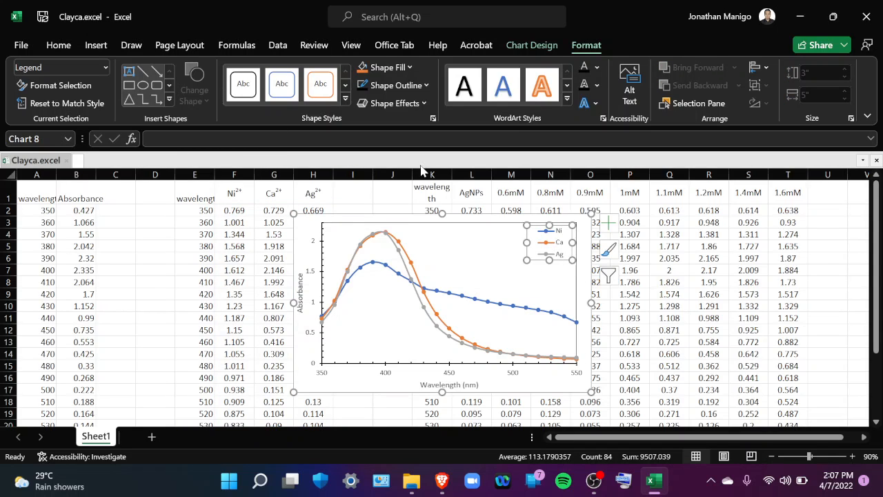
click(54, 47)
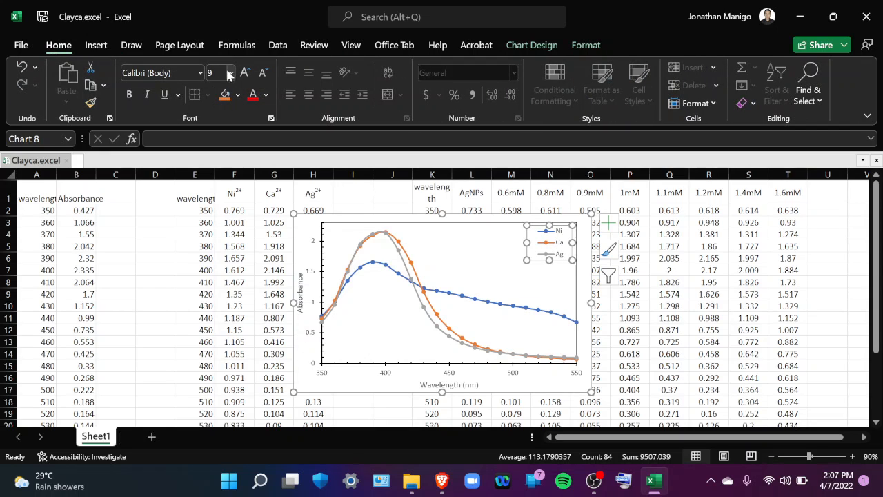
click(200, 73)
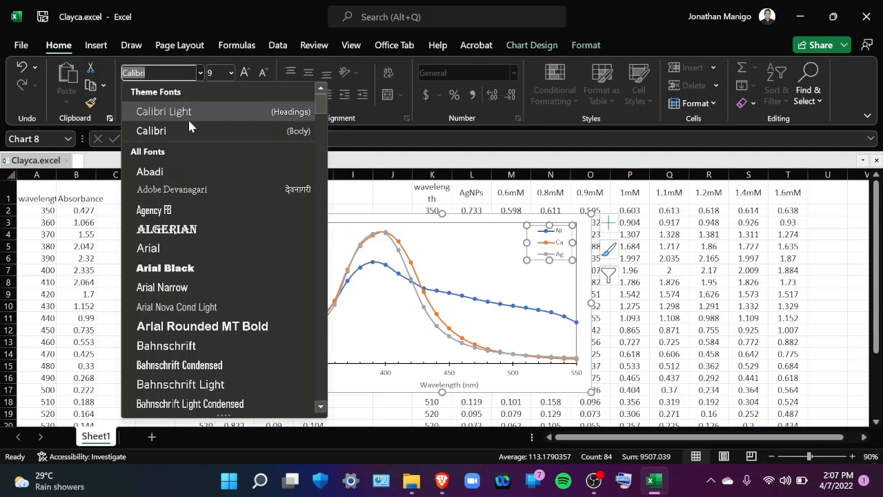
click(180, 250)
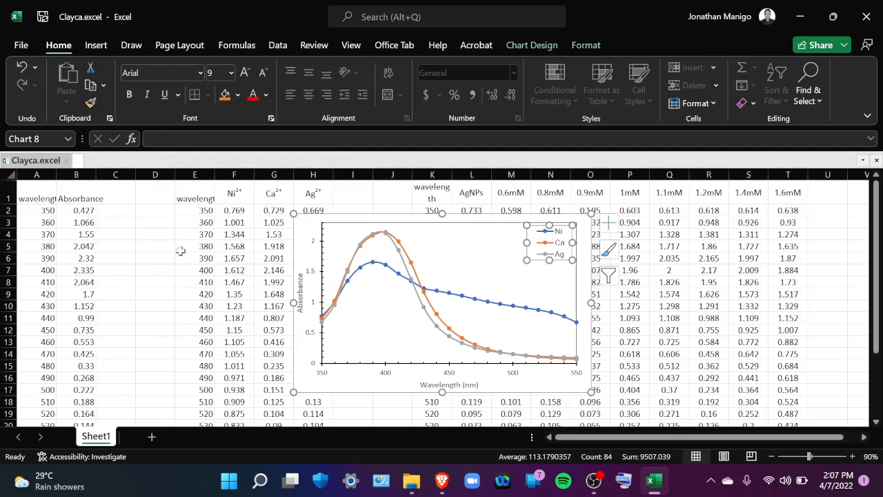
click(244, 73)
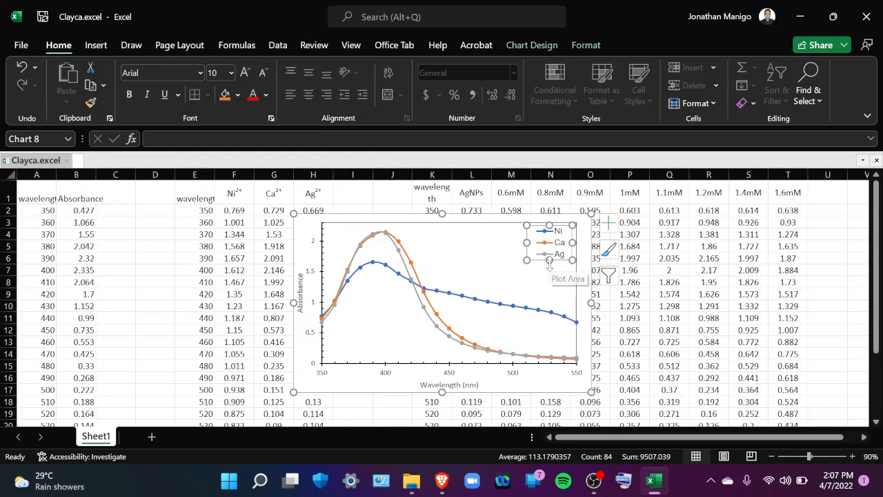
Format the Absorbance axis title in bold Arial with a font size of 12
click(301, 297)
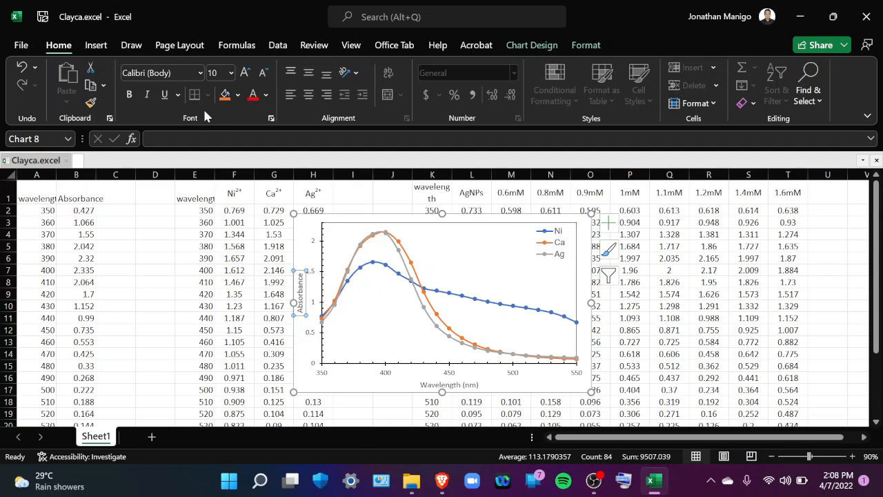
click(200, 72)
click(172, 170)
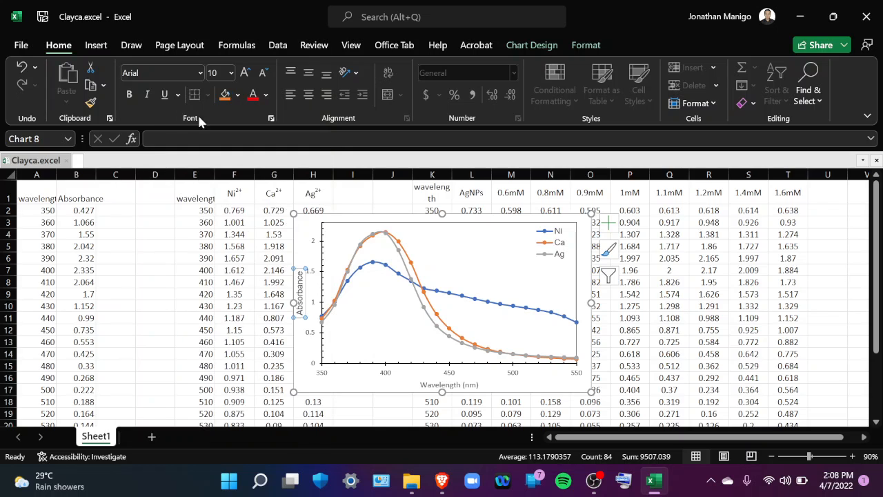
click(232, 73)
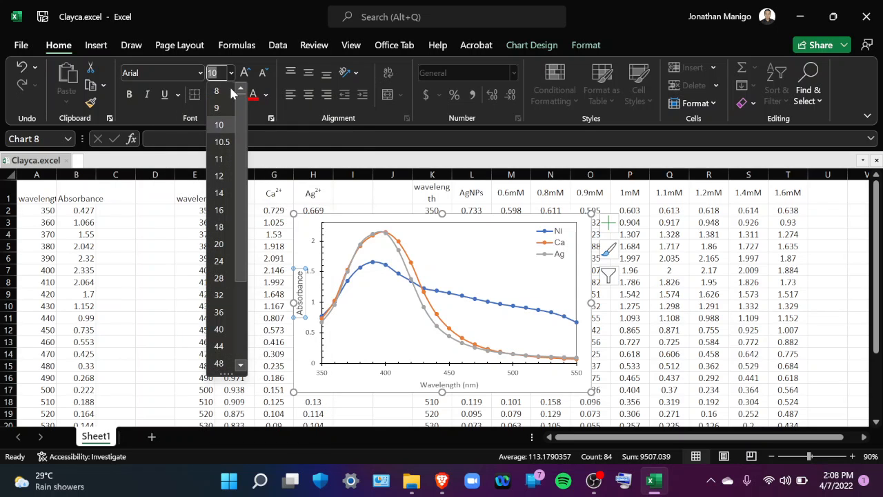
click(222, 183)
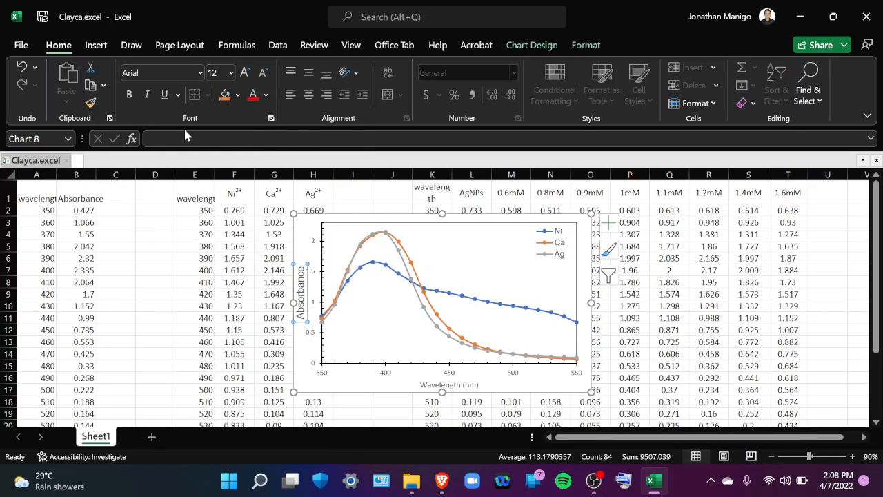
click(129, 95)
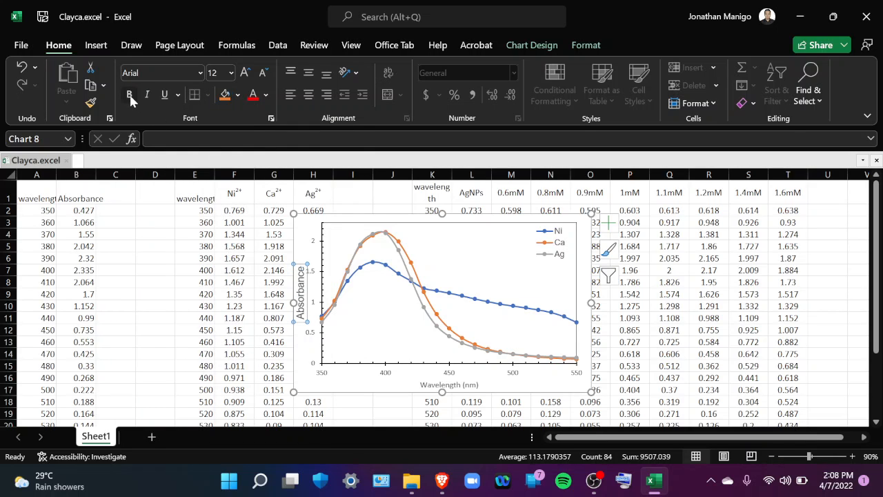
Set the font colour of the Absorbance axis title to black
click(266, 95)
click(268, 120)
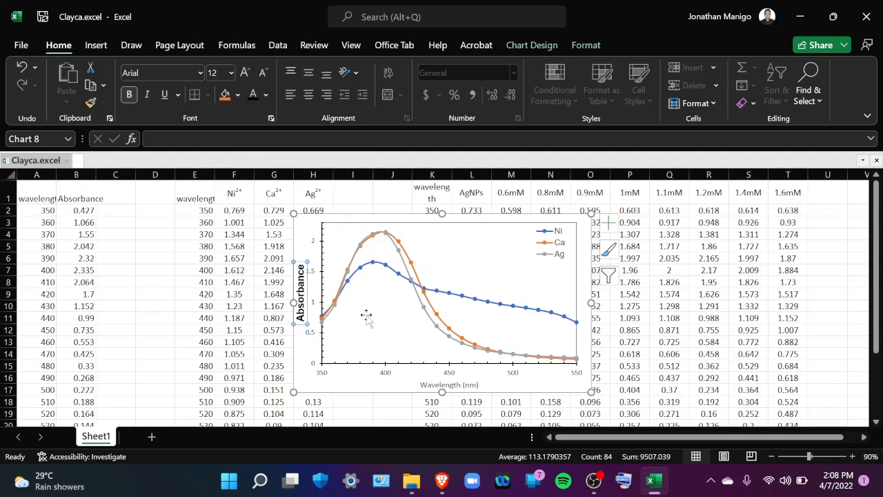
Format the Wavelength (nm) axis title in bold black Arial with a font size of 12
click(435, 385)
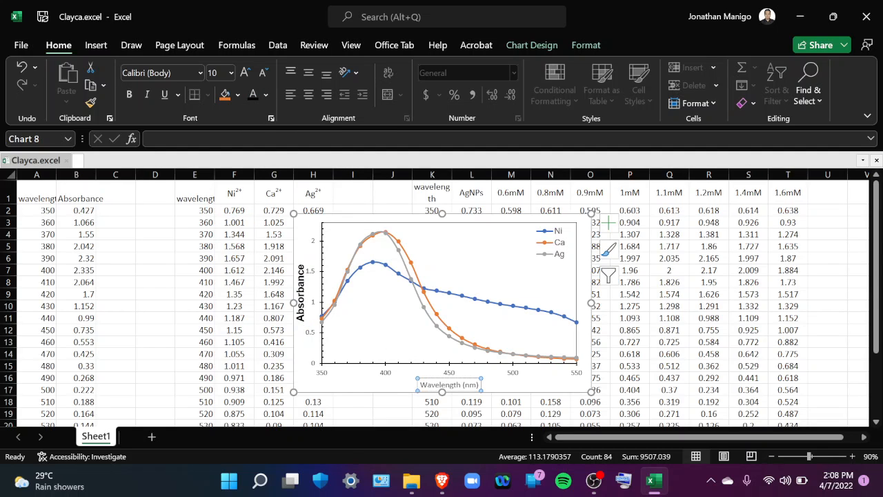
click(199, 73)
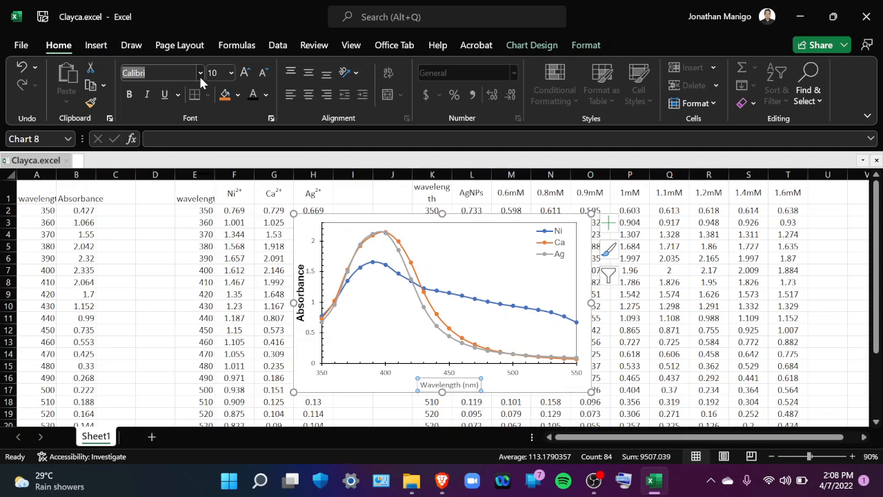
click(184, 171)
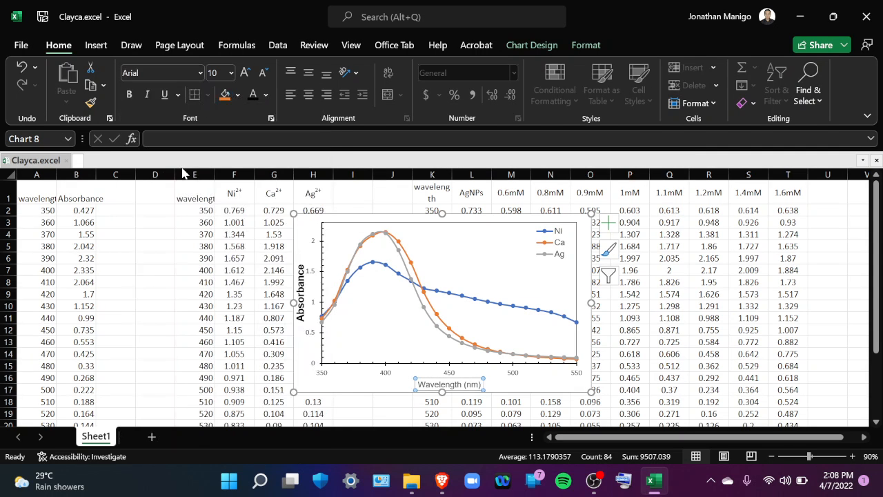
click(231, 73)
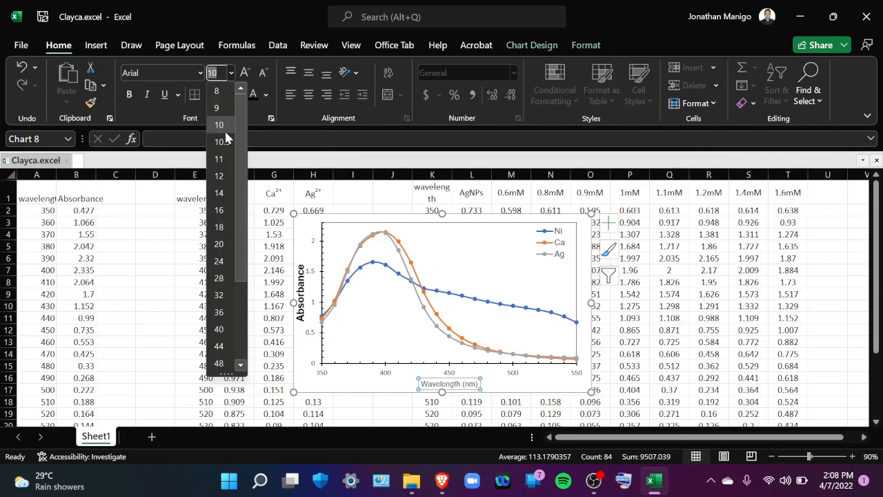
click(224, 178)
click(129, 95)
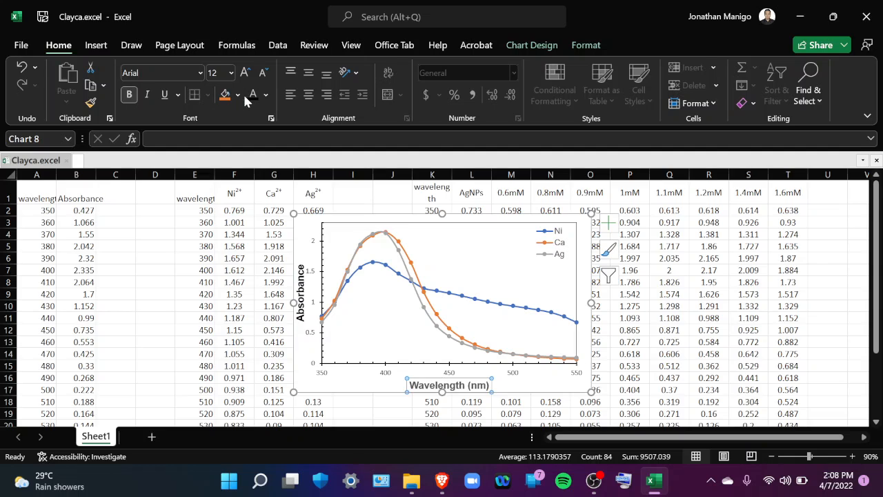
Set the number labels of both chart axes in Arial and colour the wavelength axis labels black
click(391, 376)
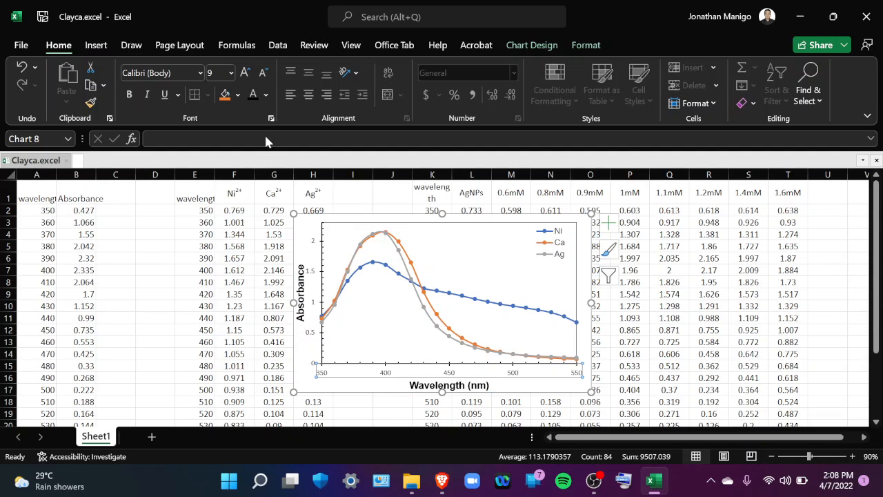
click(200, 73)
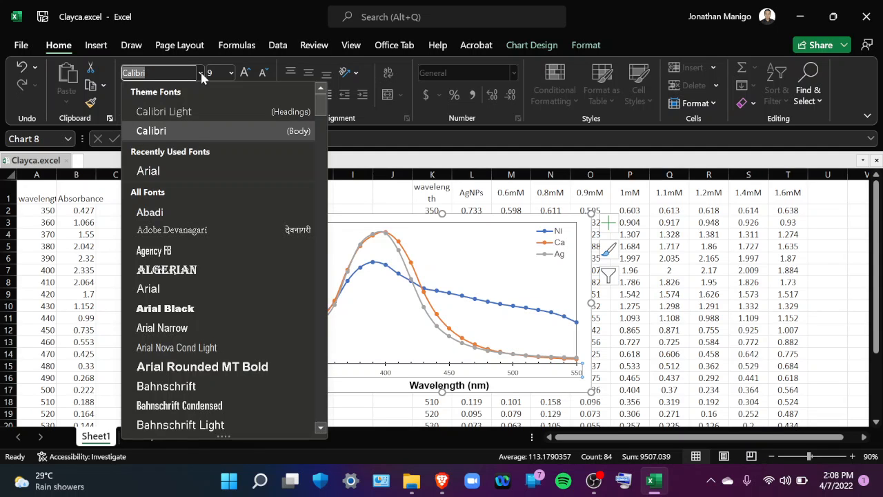
click(183, 169)
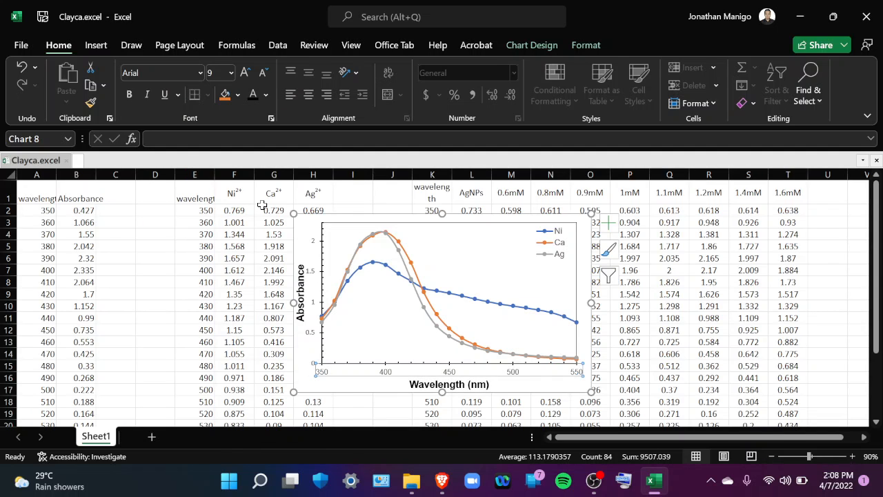
click(316, 277)
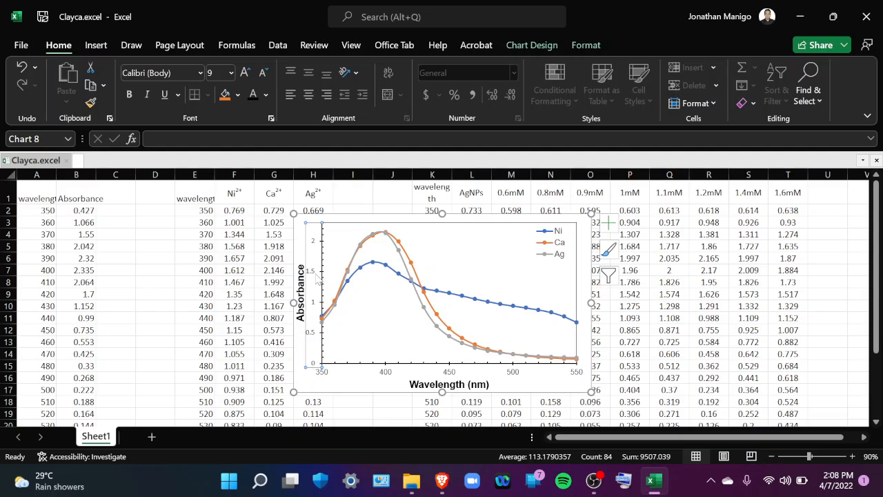
click(200, 72)
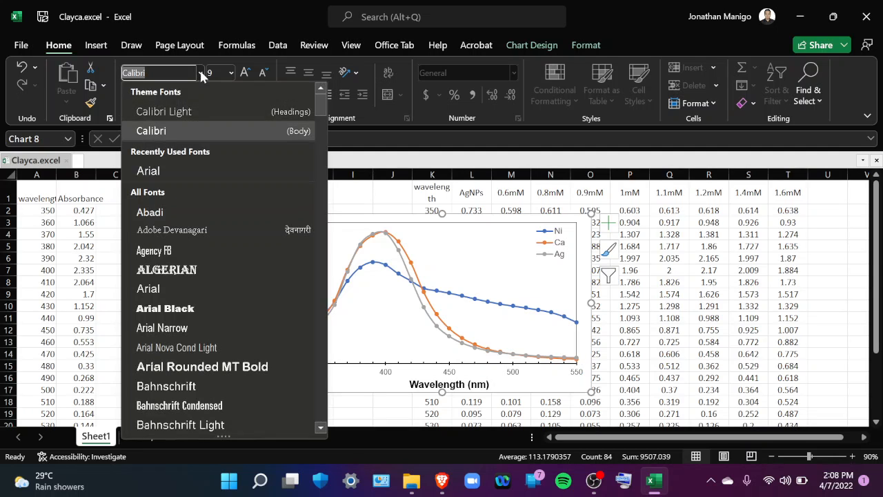
click(167, 169)
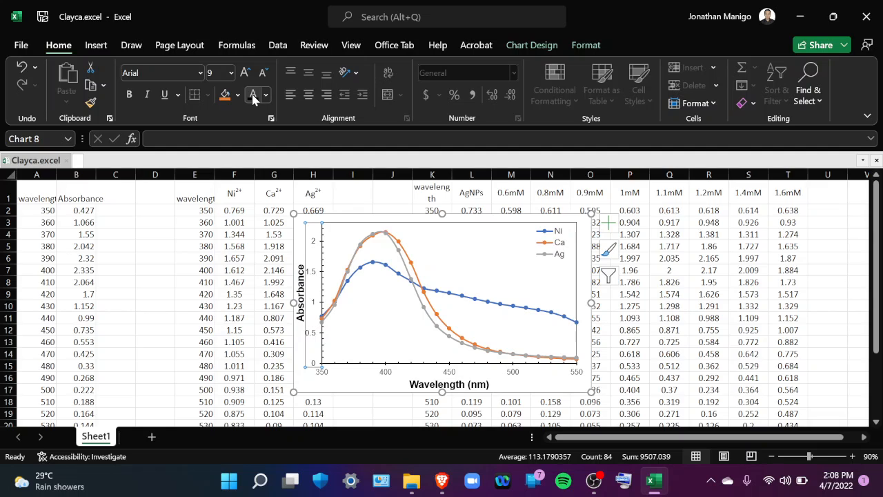
click(385, 376)
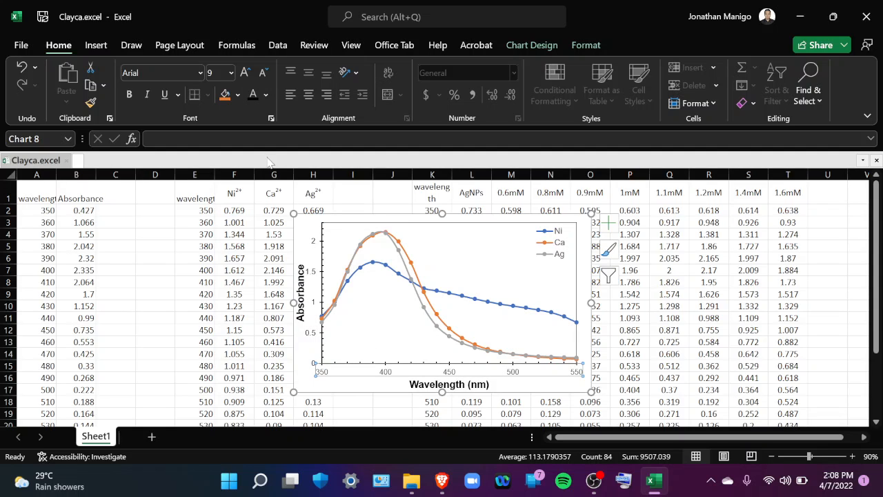
click(249, 96)
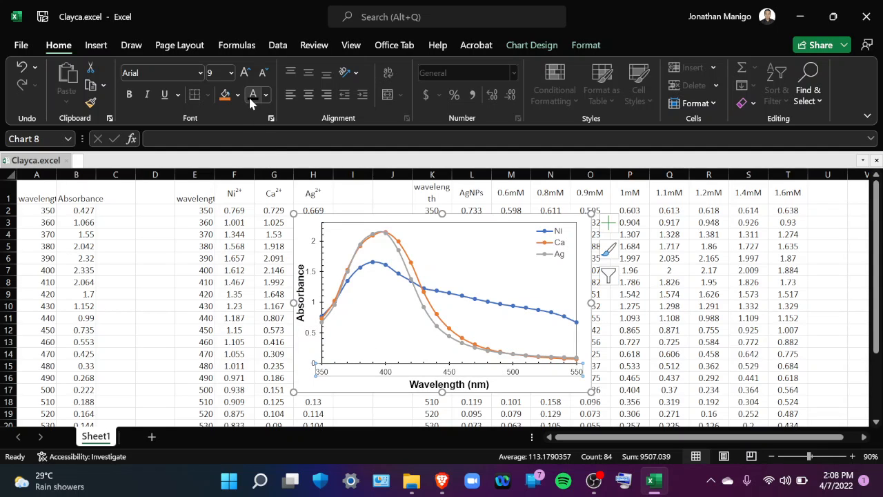
Enlarge the legend box slightly in width and height to space out the Ni, Ca and Ag entries
click(554, 252)
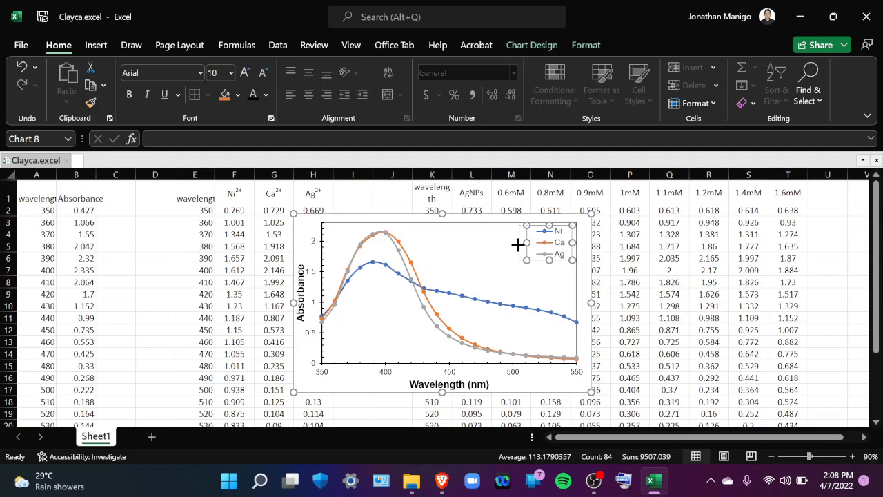
drag(518, 245, 548, 272)
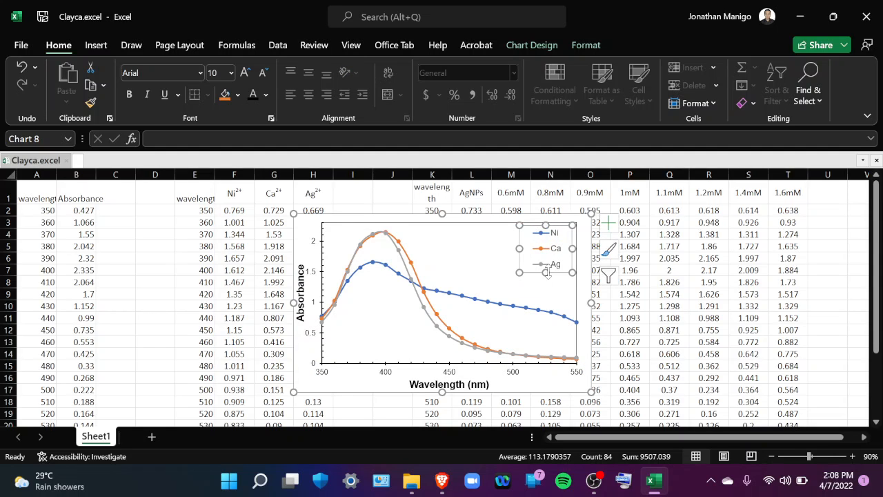
Stretch the chart taller at its upper and lower edges and move it sideways clear of the Ag2+ data column
click(590, 317)
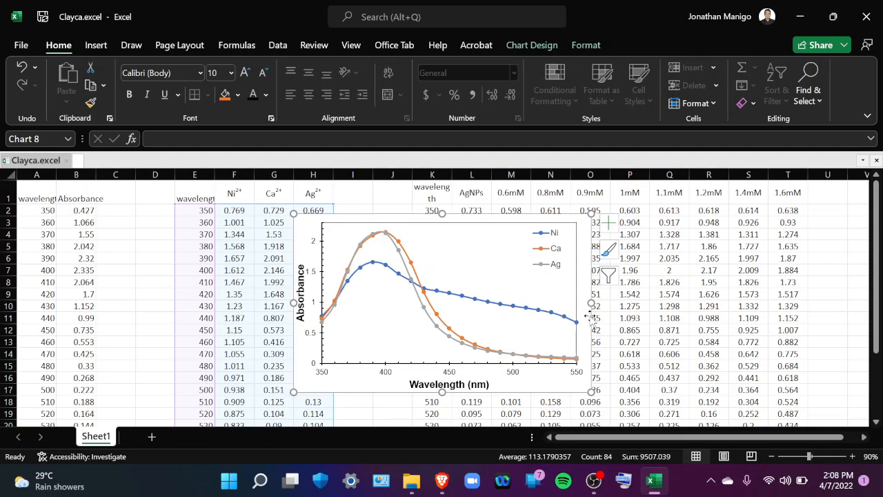
drag(441, 214, 442, 189)
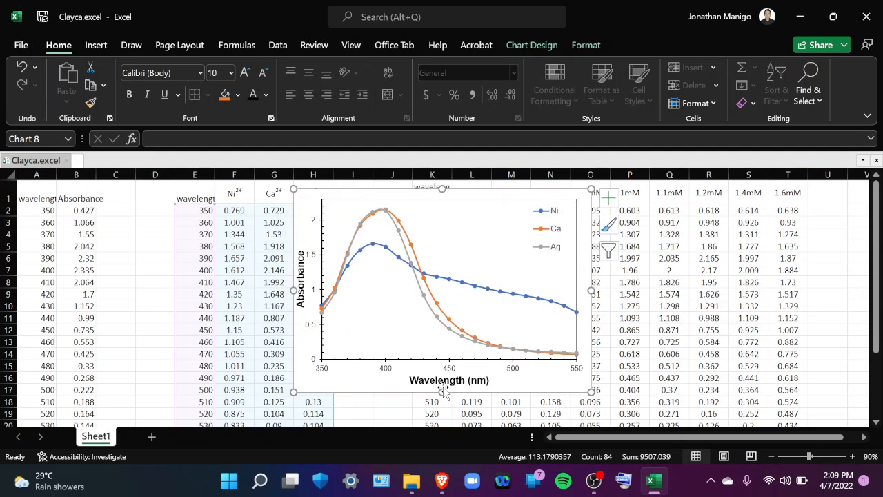
drag(442, 391, 442, 413)
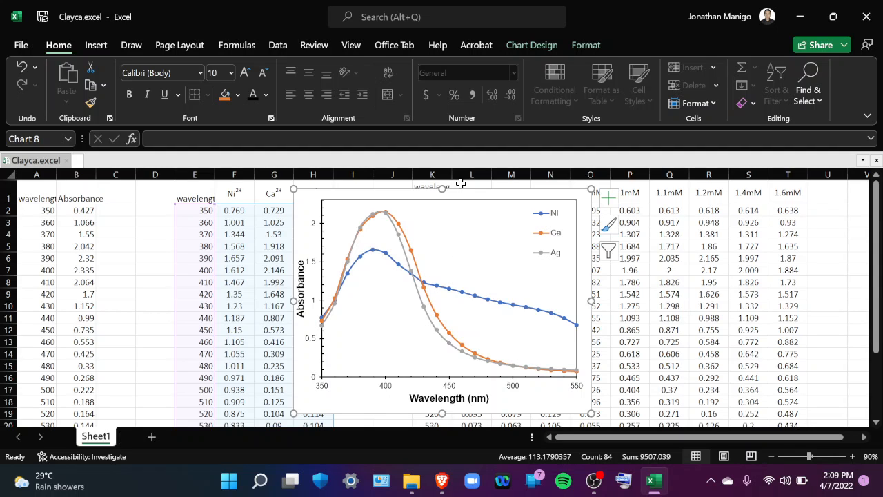
mouse_move(469, 194)
mouse_down()
mouse_move(548, 197)
mouse_move(509, 191)
mouse_move(528, 197)
mouse_up()
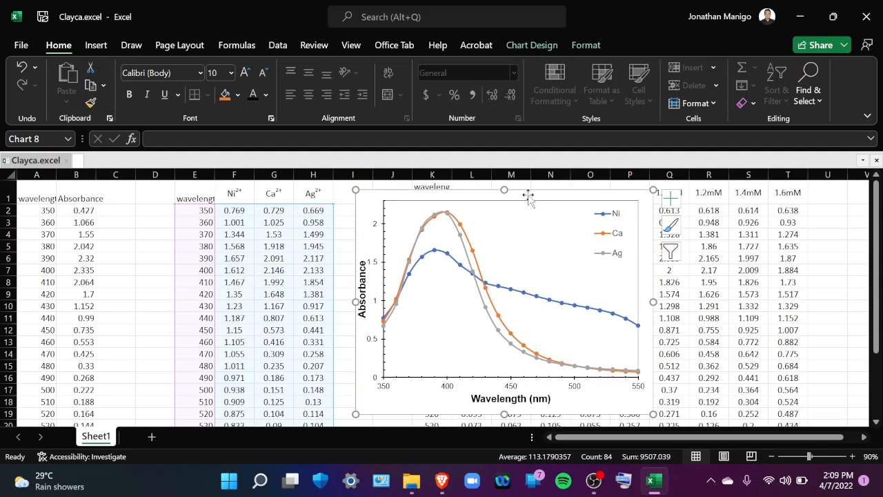